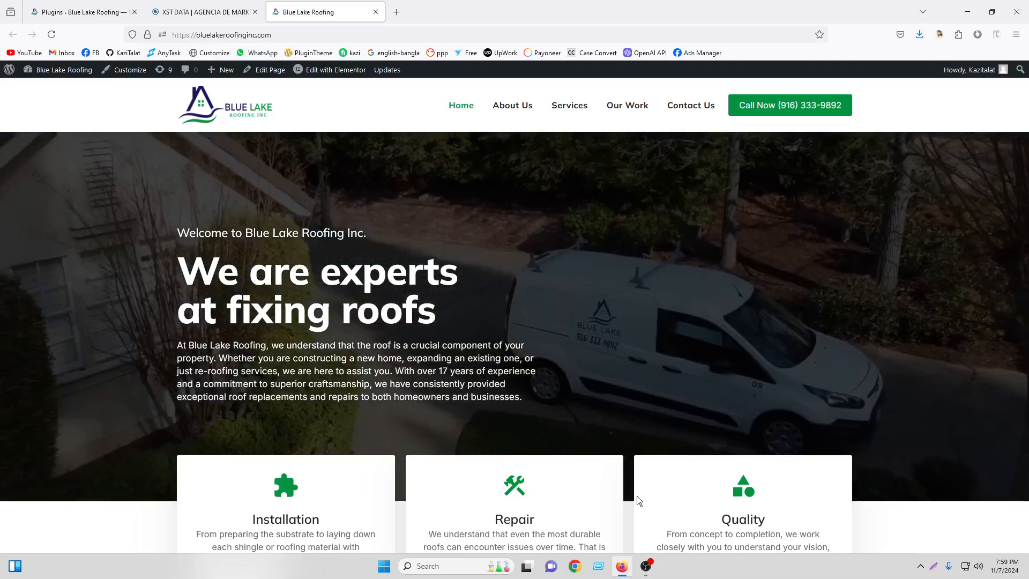
Switch to the XST DATA site tab and open its floating WhatsApp chat popup.
click(193, 5)
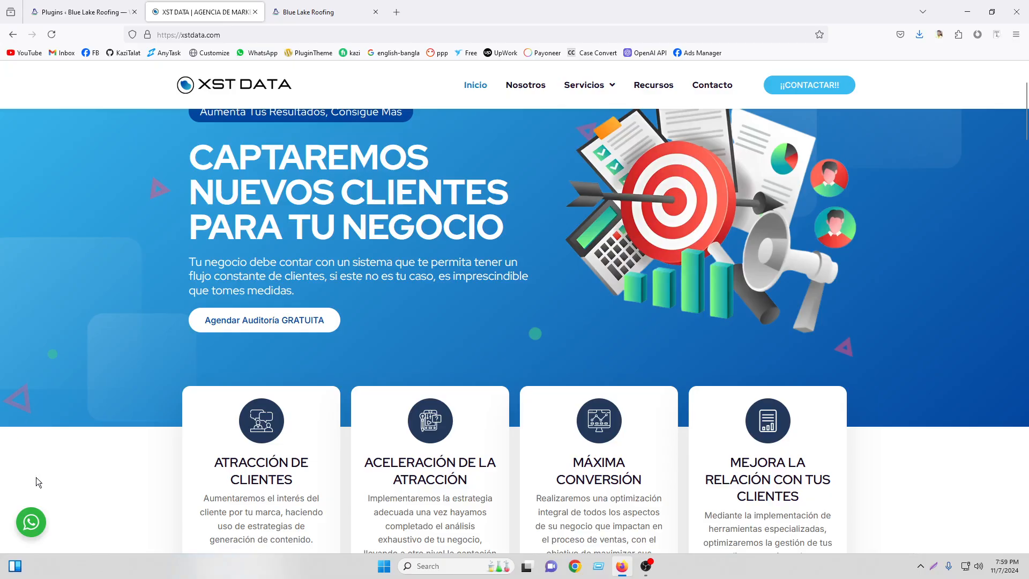
click(31, 523)
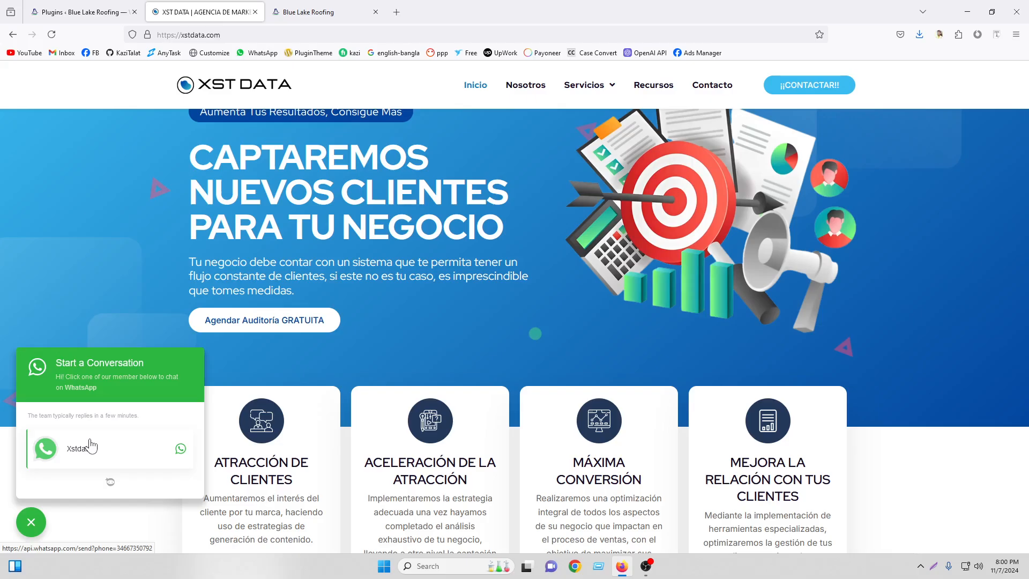
Close the XST DATA WhatsApp popup and go back to the Blue Lake Roofing tab.
click(91, 447)
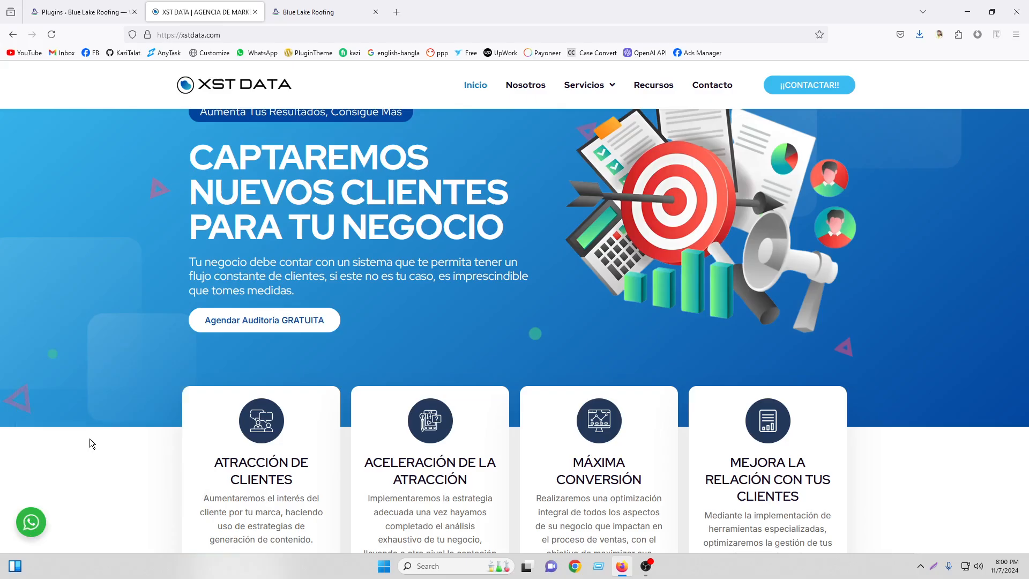
click(306, 12)
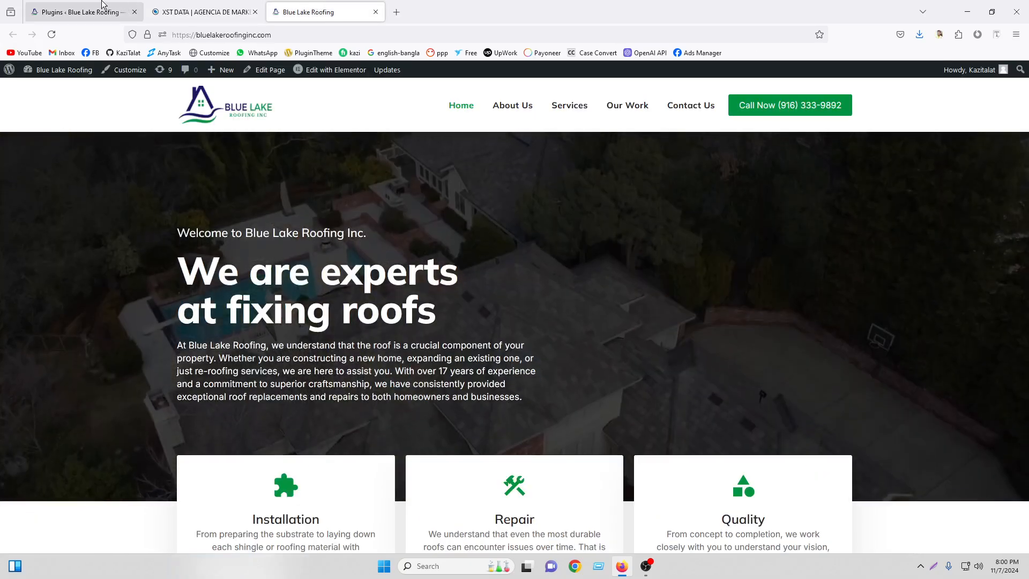
Go to Plugins > Add New Plugin, dismiss the Trustindex review popup, and focus the plugin search field.
click(102, 6)
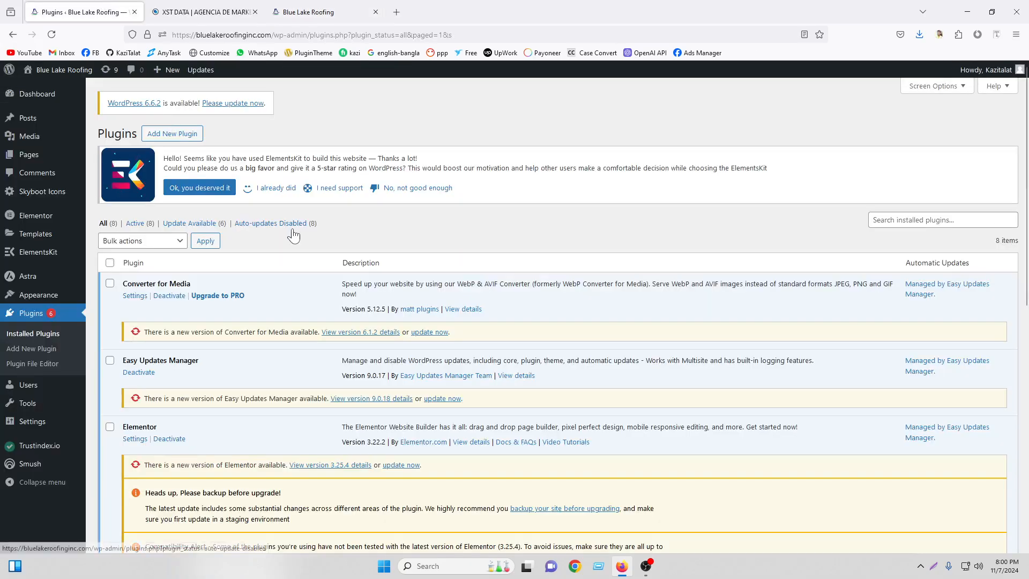
click(172, 135)
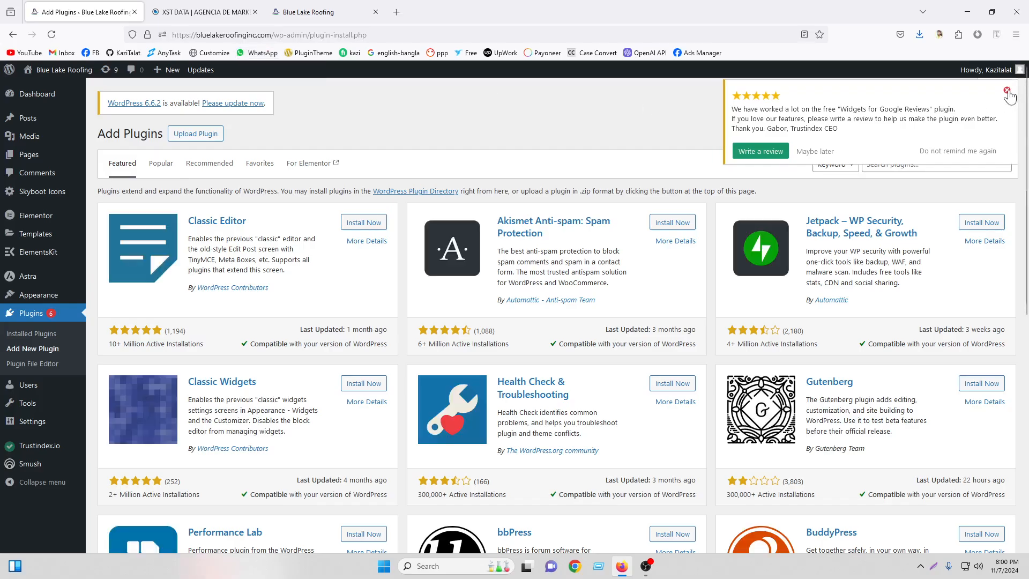
click(1008, 90)
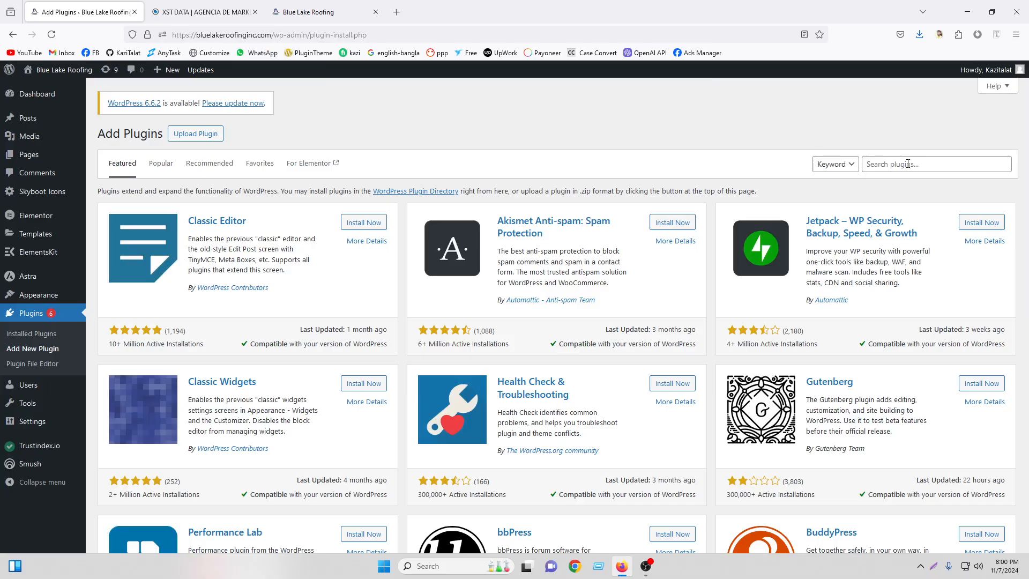
click(908, 164)
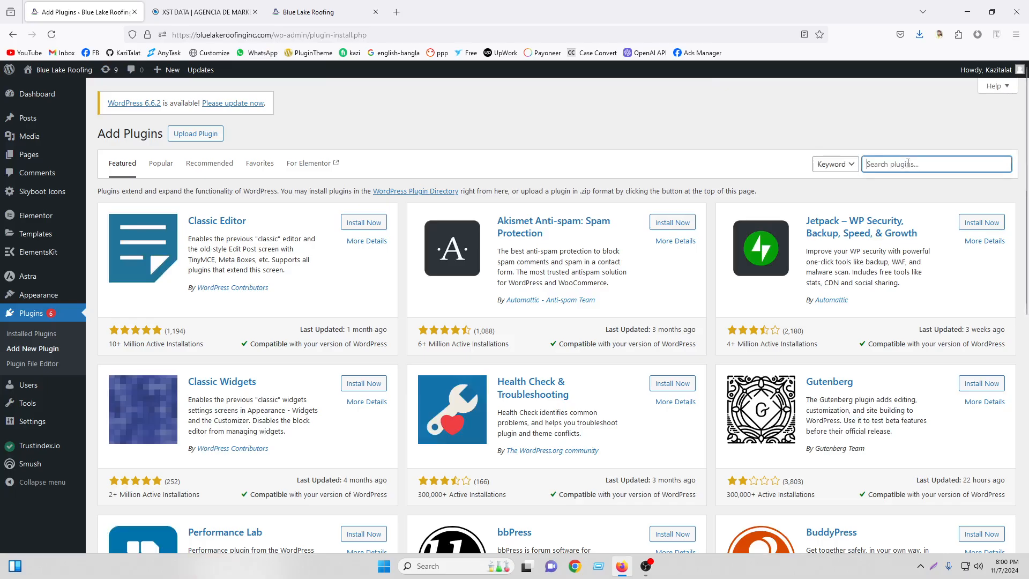
Search the plugin directory for 'whatsapp', browse the 687 results, then load PluginTheme in a new tab.
text(whatsapp)
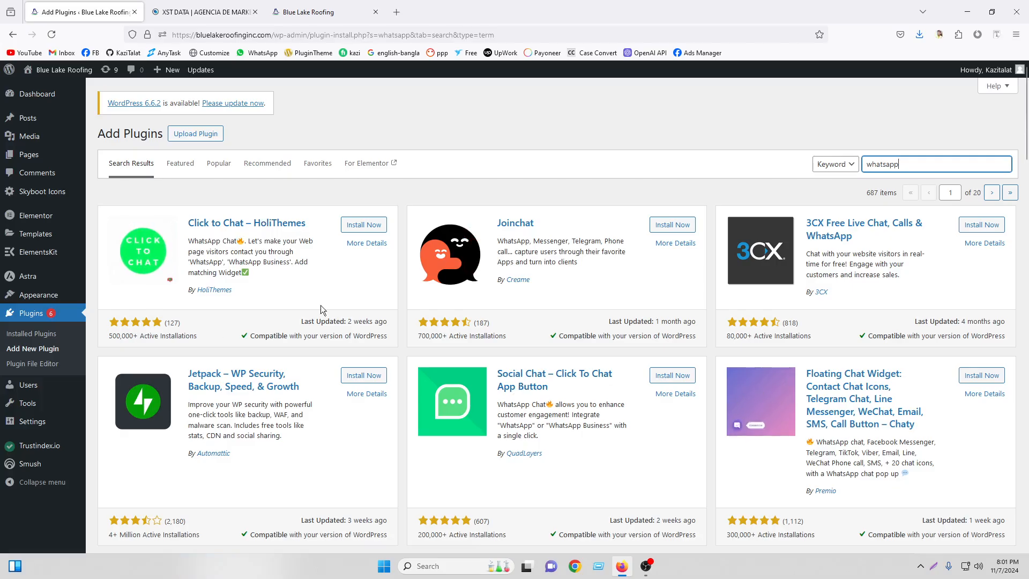
scroll(254, 256, down, 2)
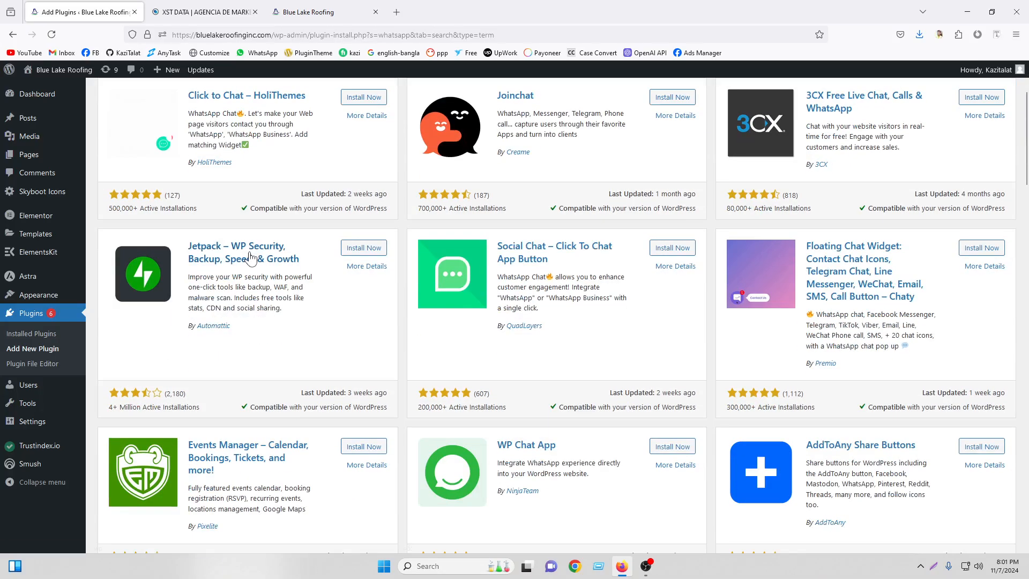
scroll(250, 258, down, 4)
scroll(391, 339, down, 2)
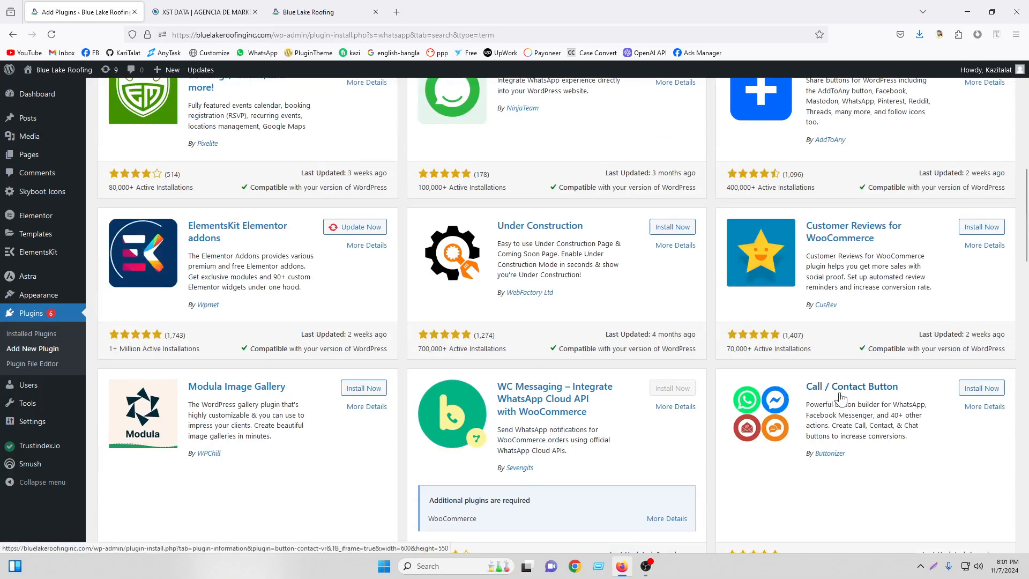
scroll(839, 394, up, 9)
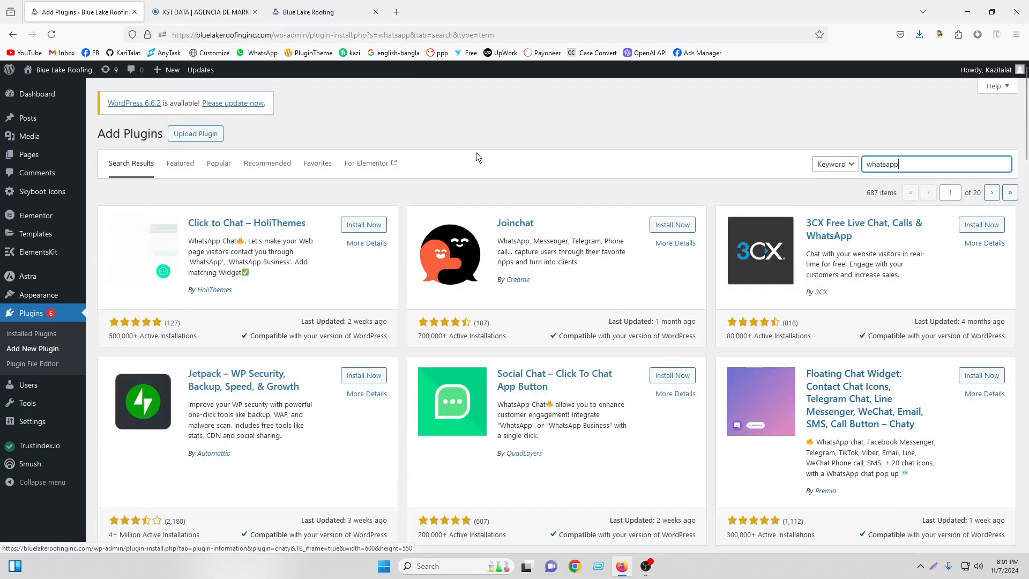
click(396, 11)
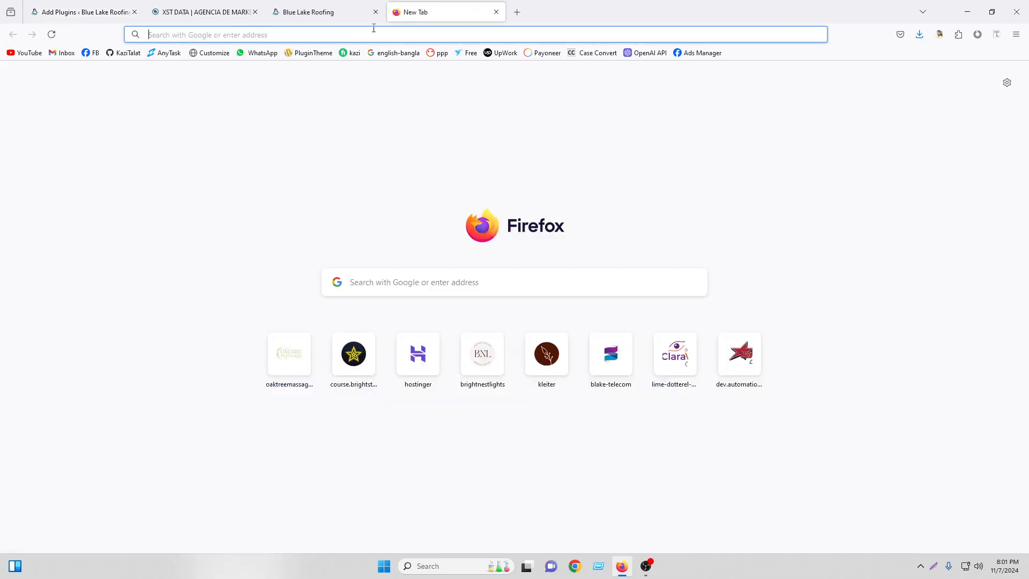
click(304, 52)
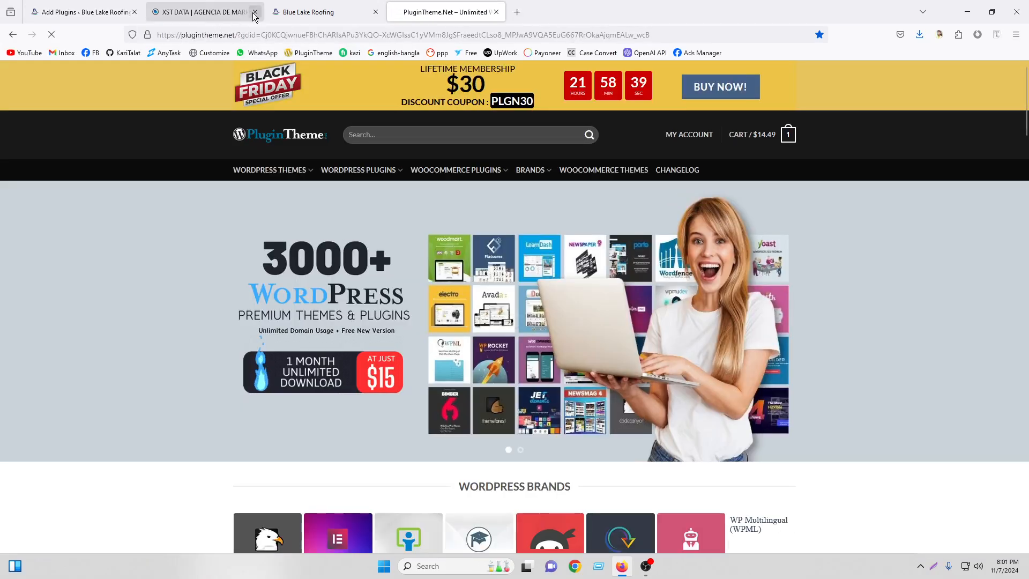
Close the XST DATA and Blue Lake Roofing tabs.
click(254, 16)
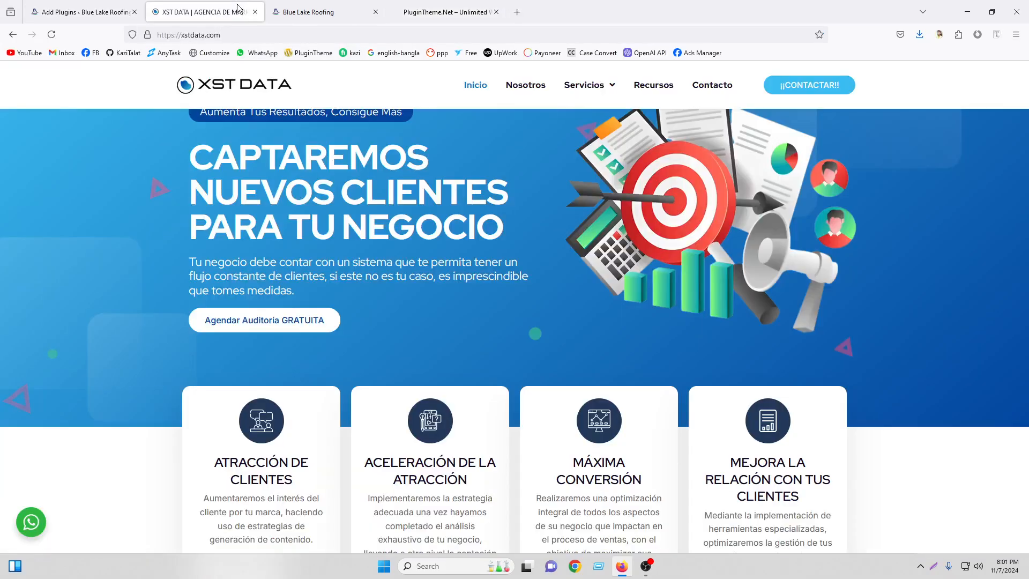
click(254, 12)
click(254, 11)
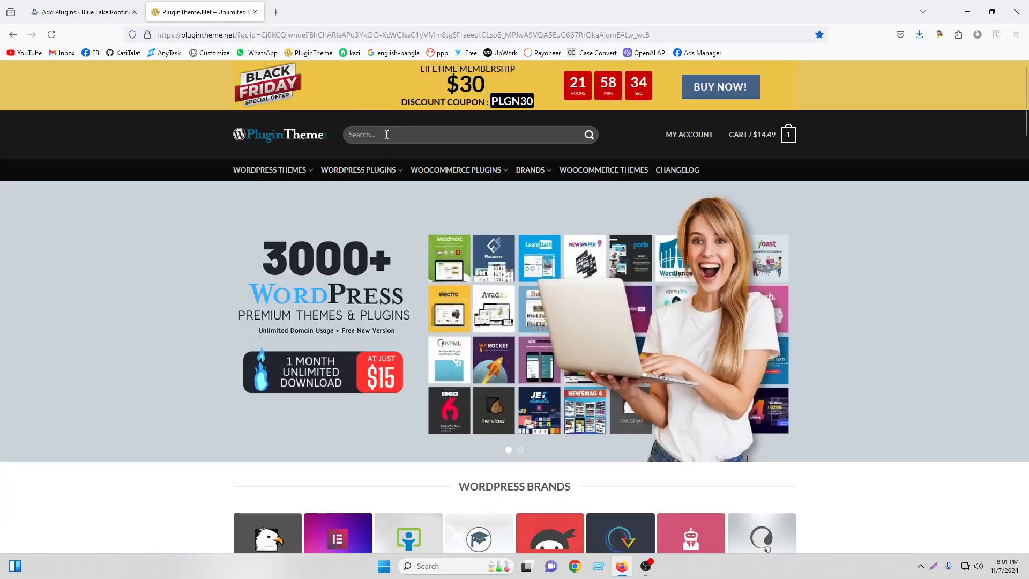
Search PluginTheme for 'whatsapp', open WhatsApp Chat WordPress in a new tab, and view its CodeCanyon demo.
text(whatsapp)
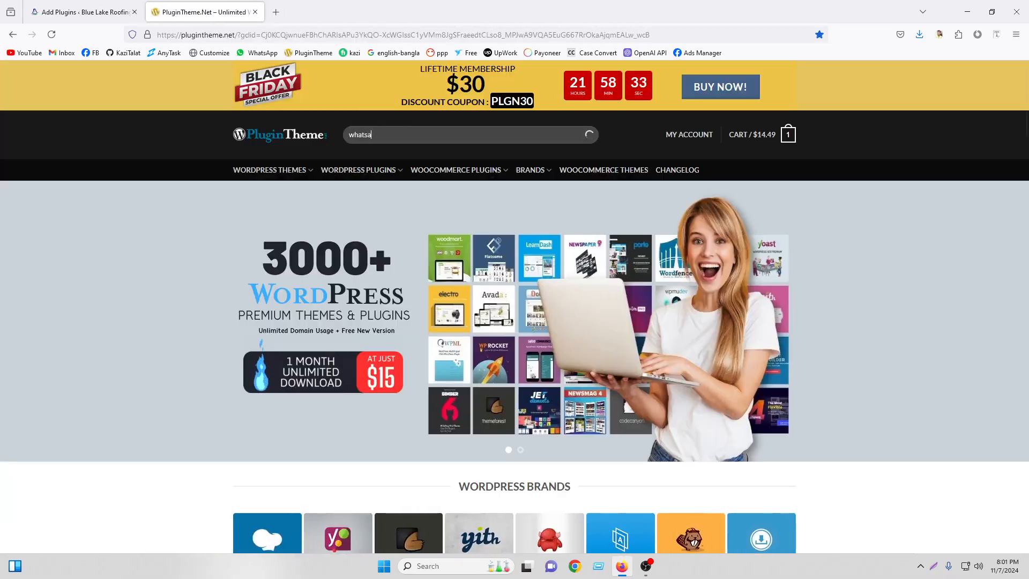
key(Return)
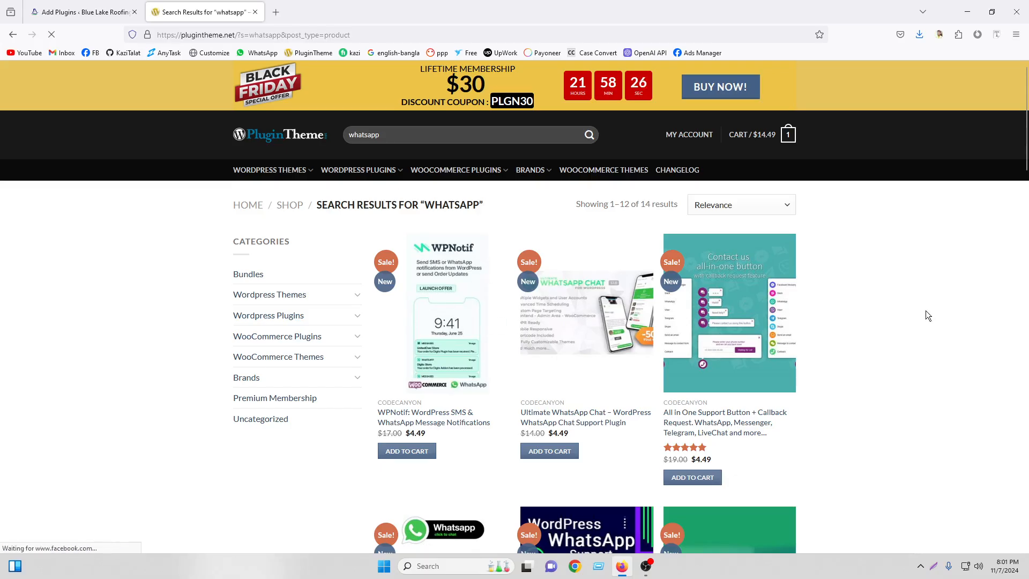
scroll(909, 297, down, 2)
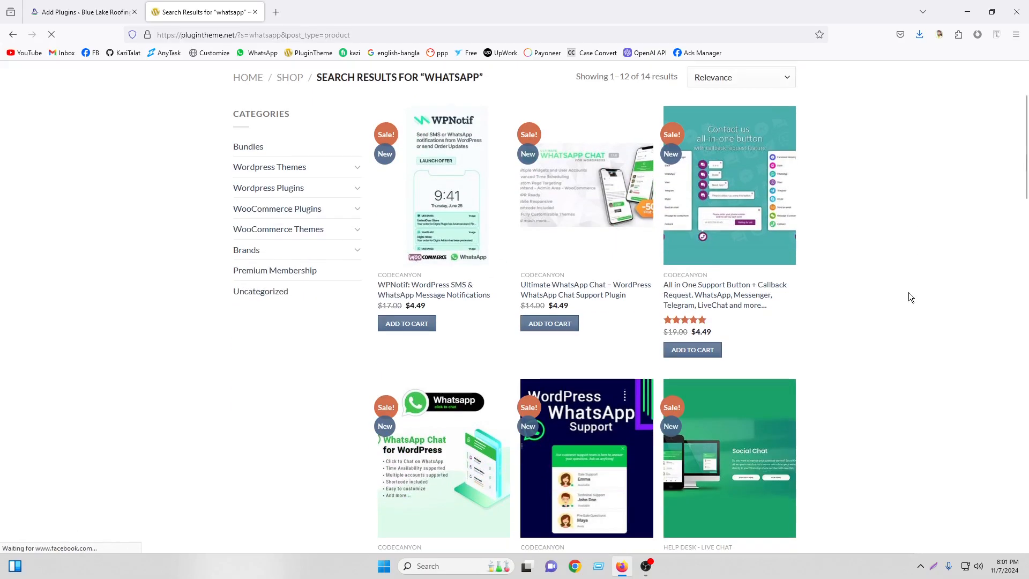
scroll(902, 268, down, 2)
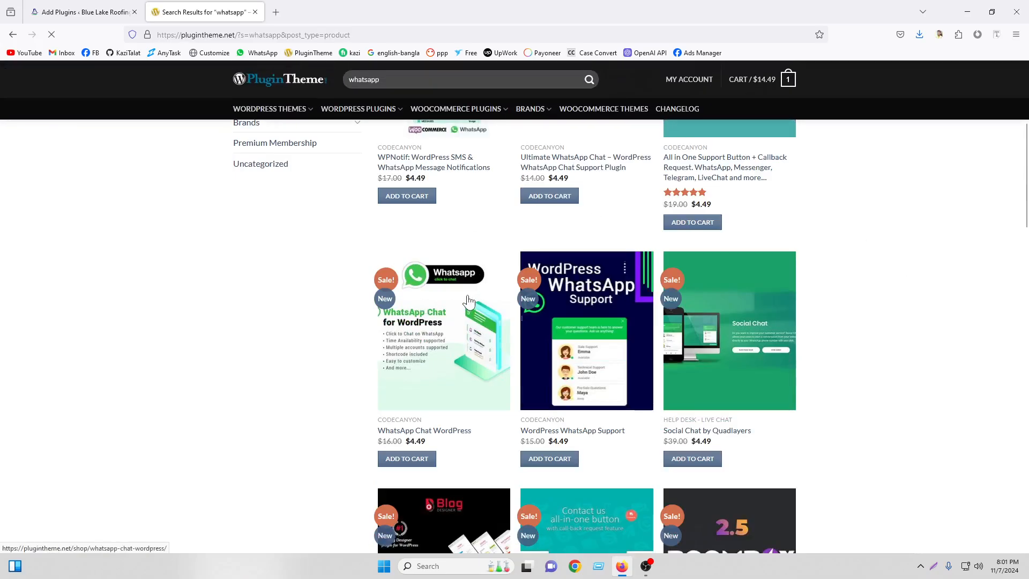
right_click(467, 303)
click(472, 11)
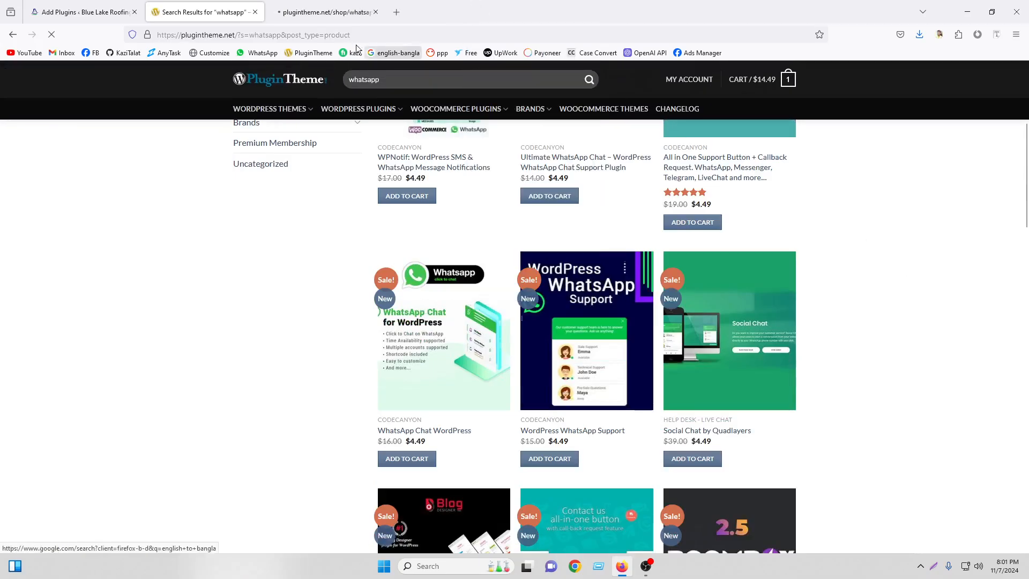
click(302, 6)
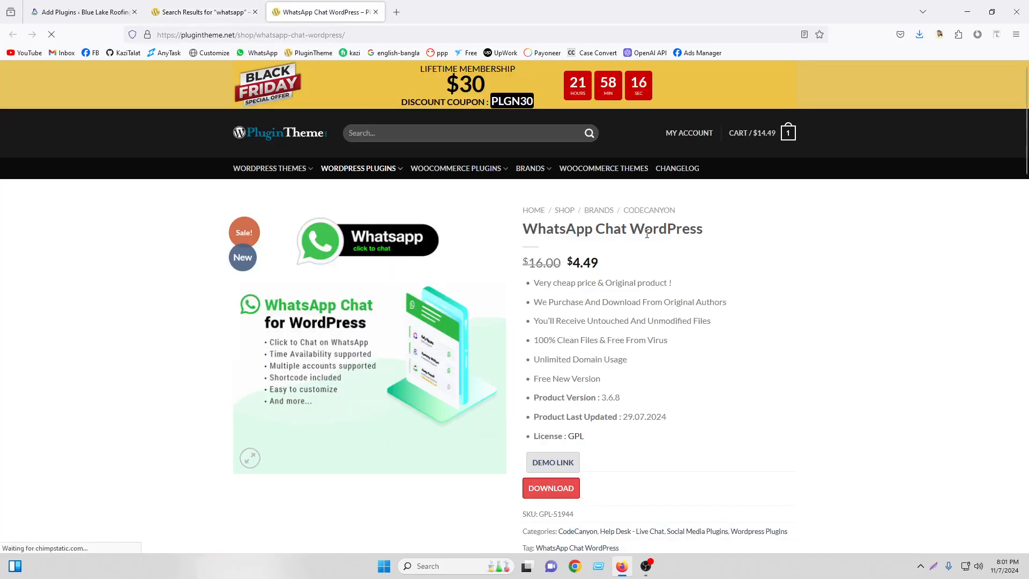
click(555, 464)
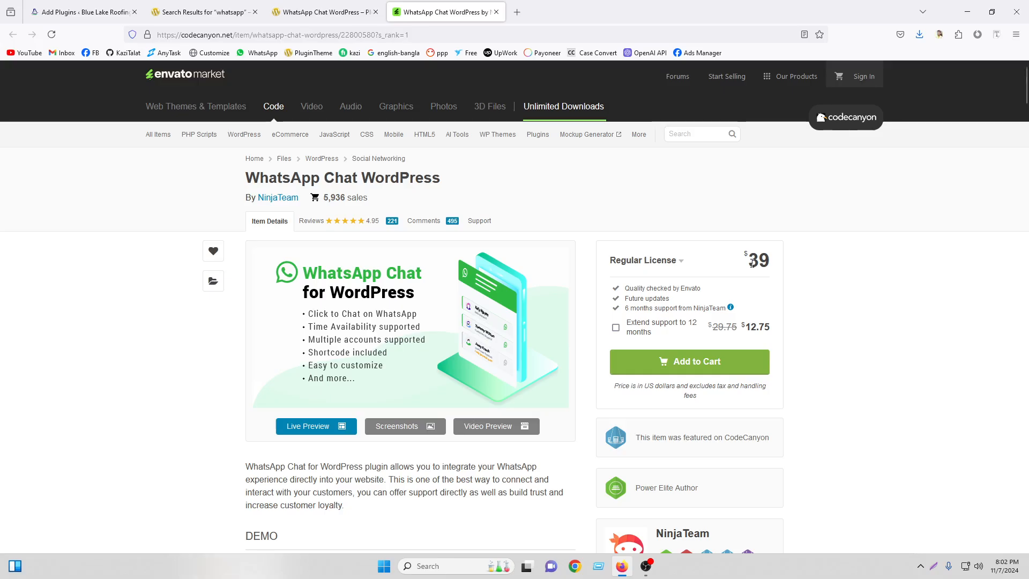
Leave the $39 CodeCanyon item page and return to the PluginTheme product and search tabs.
click(322, 12)
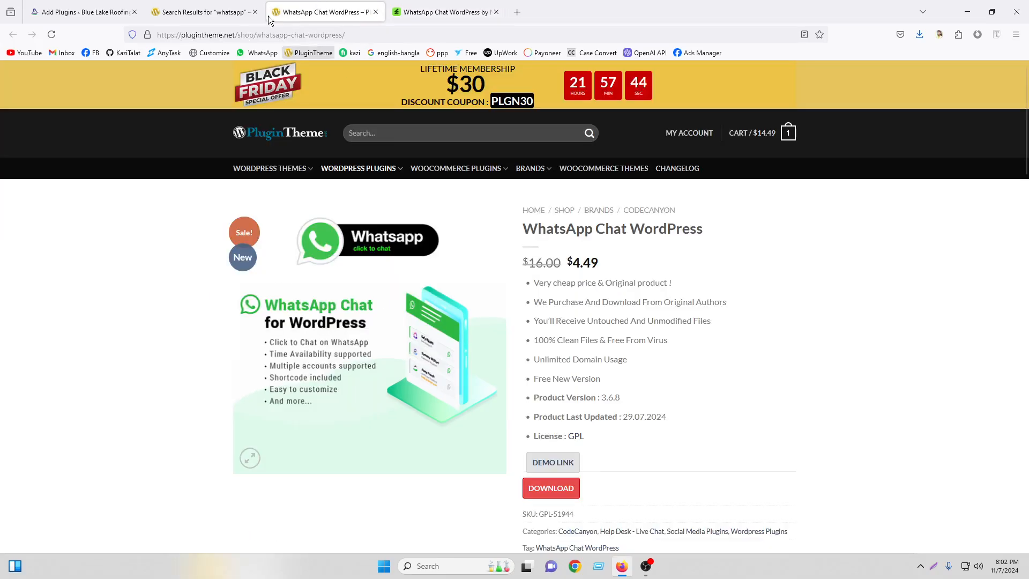
click(209, 12)
Download whatsapp-chat-wordpress.3.6.8.zip from PluginTheme, then return to WordPress Add Plugins and close the search tab.
scroll(545, 275, up, 1)
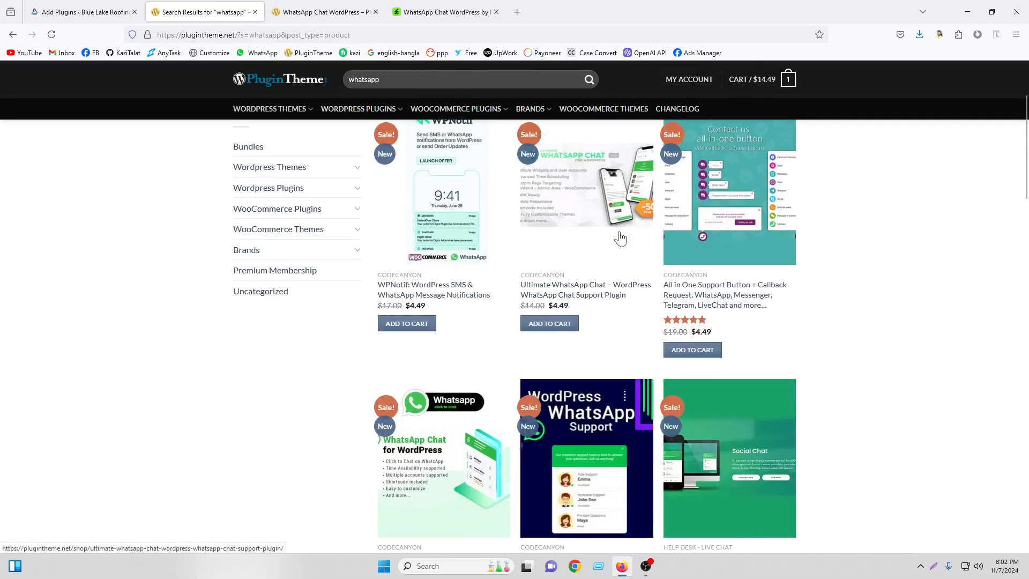
scroll(686, 223, down, 2)
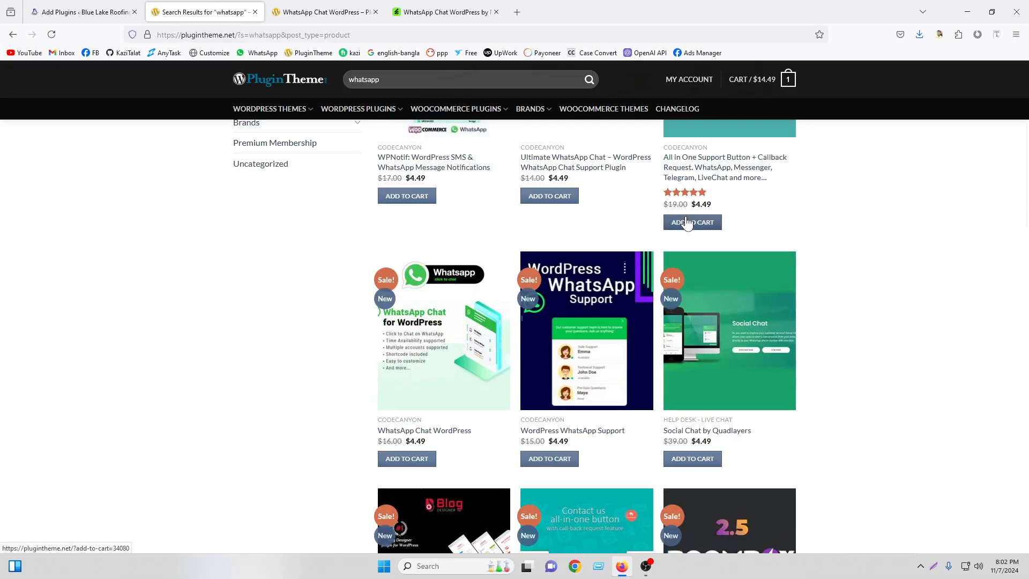
scroll(687, 223, up, 2)
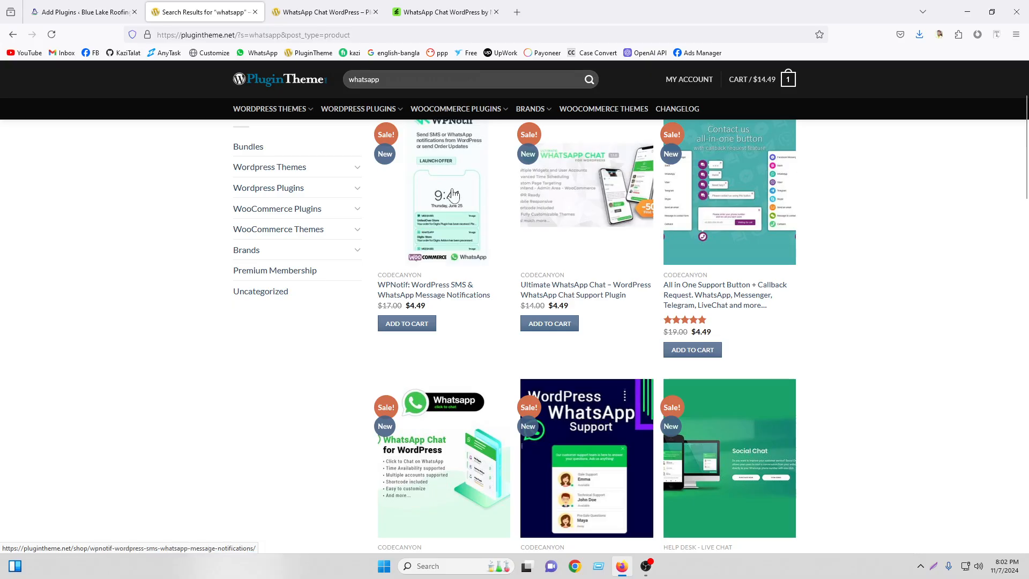
scroll(453, 194, up, 2)
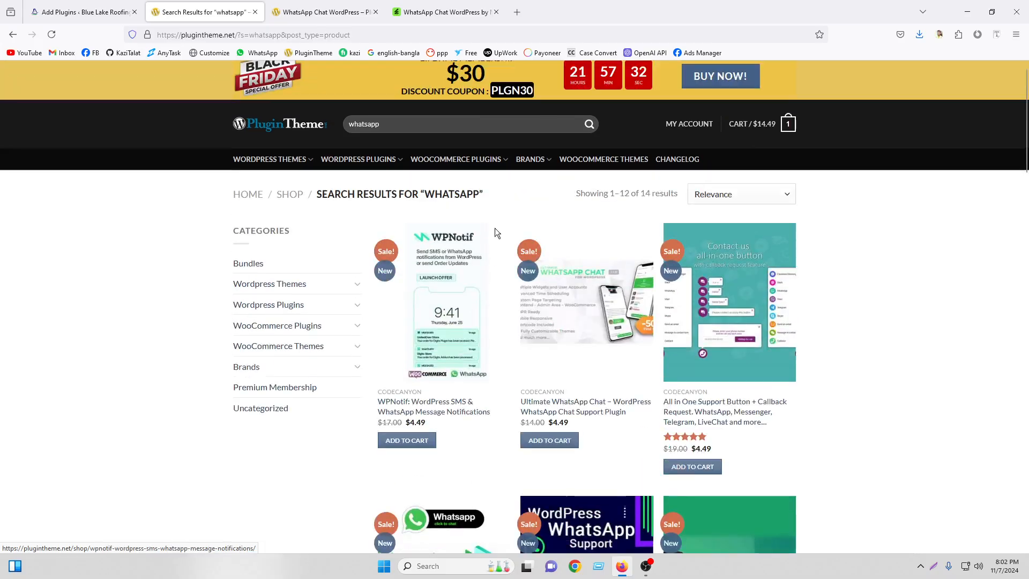
scroll(383, 91, down, 2)
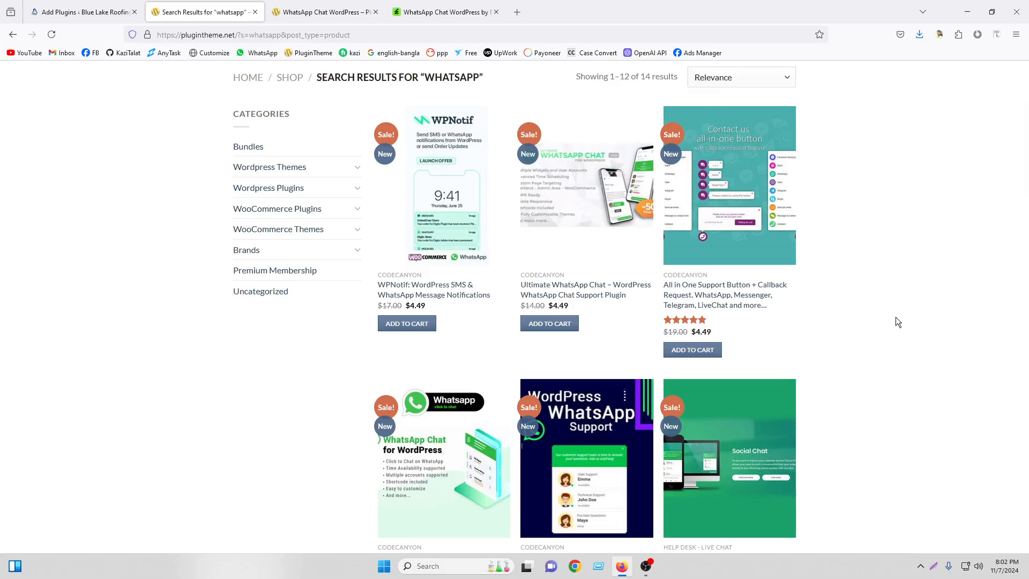
scroll(896, 321, down, 2)
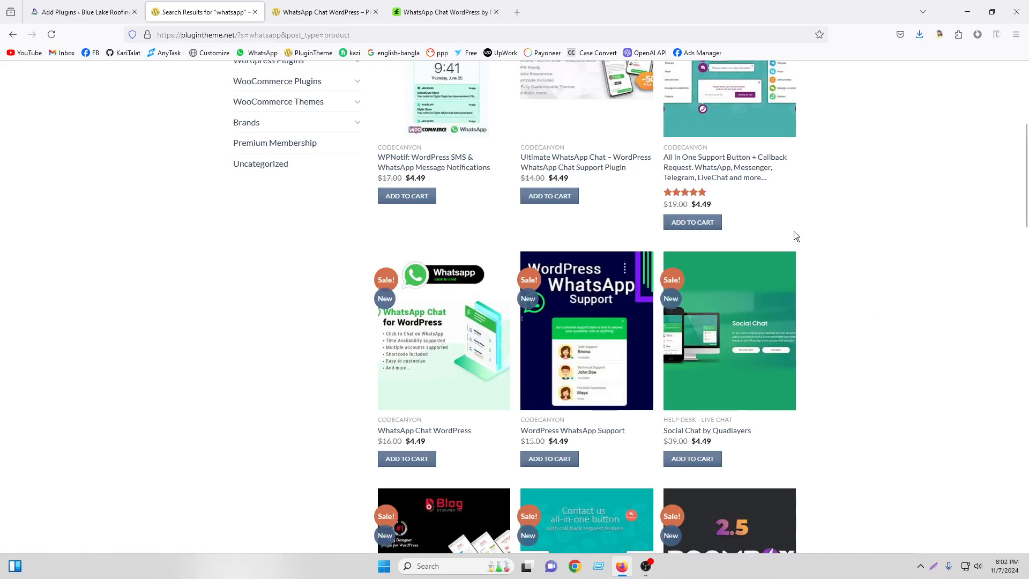
click(324, 12)
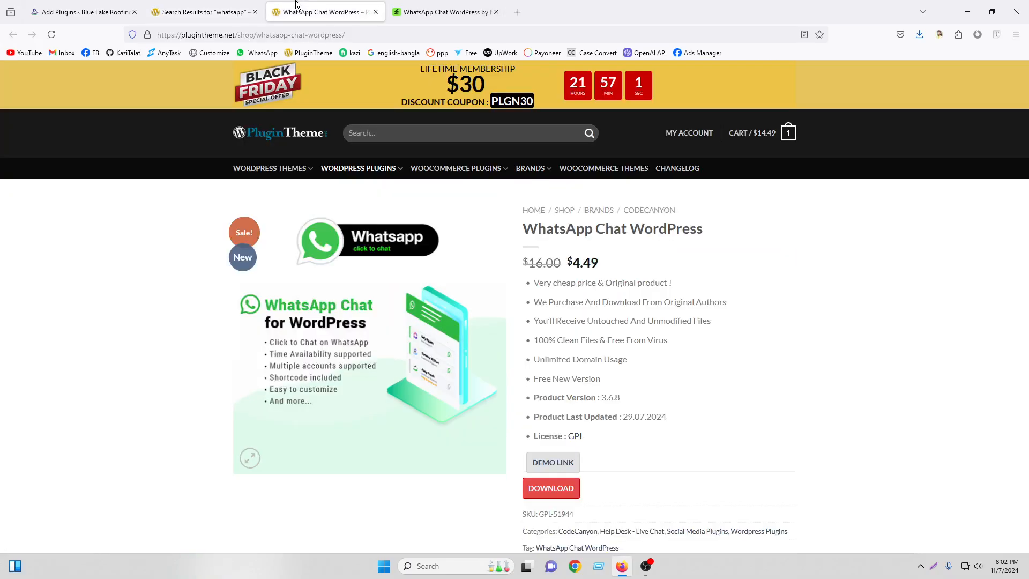
click(551, 489)
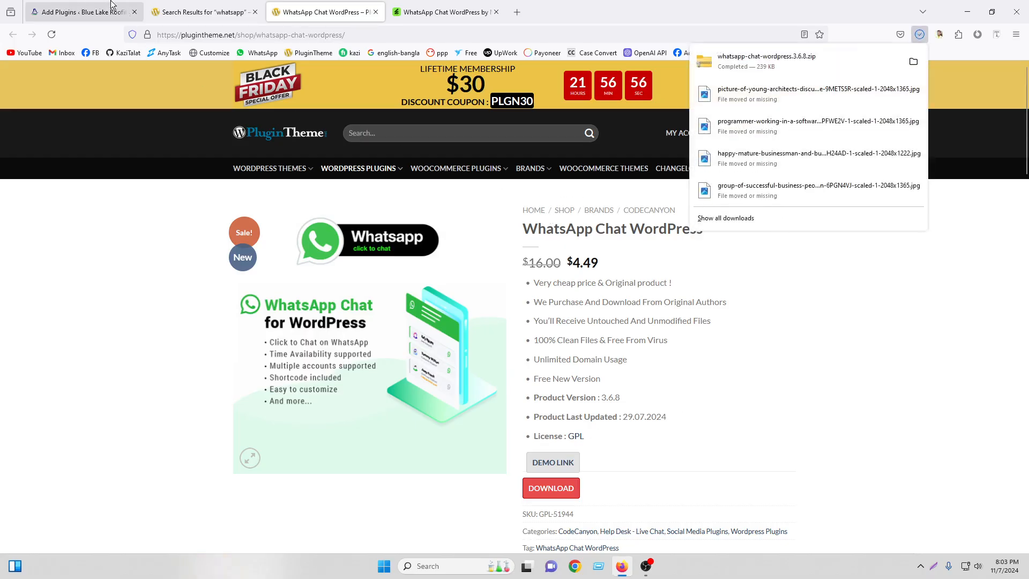
click(84, 3)
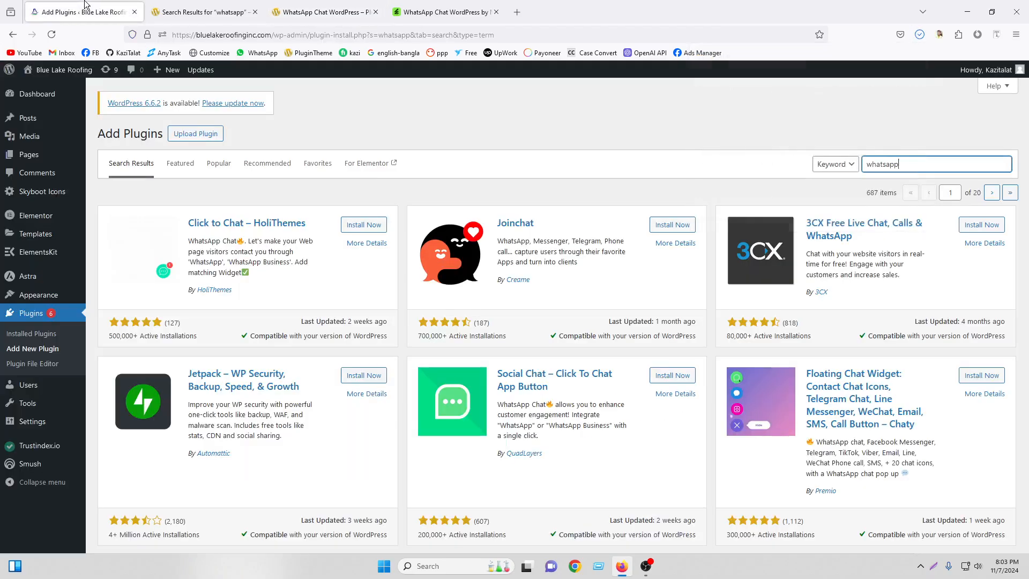
click(255, 12)
Close the leftover shop tabs and install the plugin by uploading whatsapp-chat-wordpress.3.6.8.zip from Downloads.
click(255, 12)
click(254, 12)
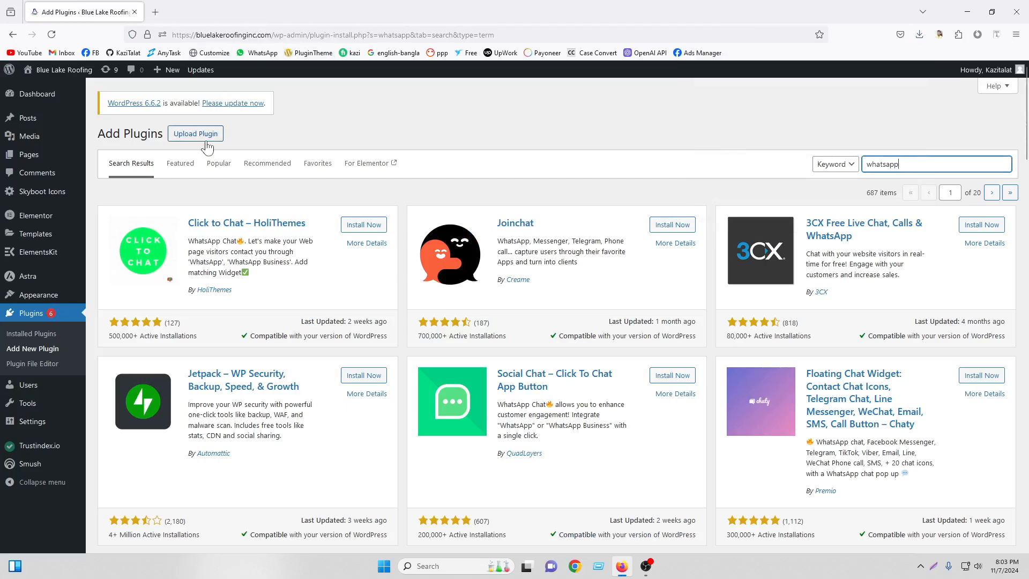
click(195, 134)
click(479, 229)
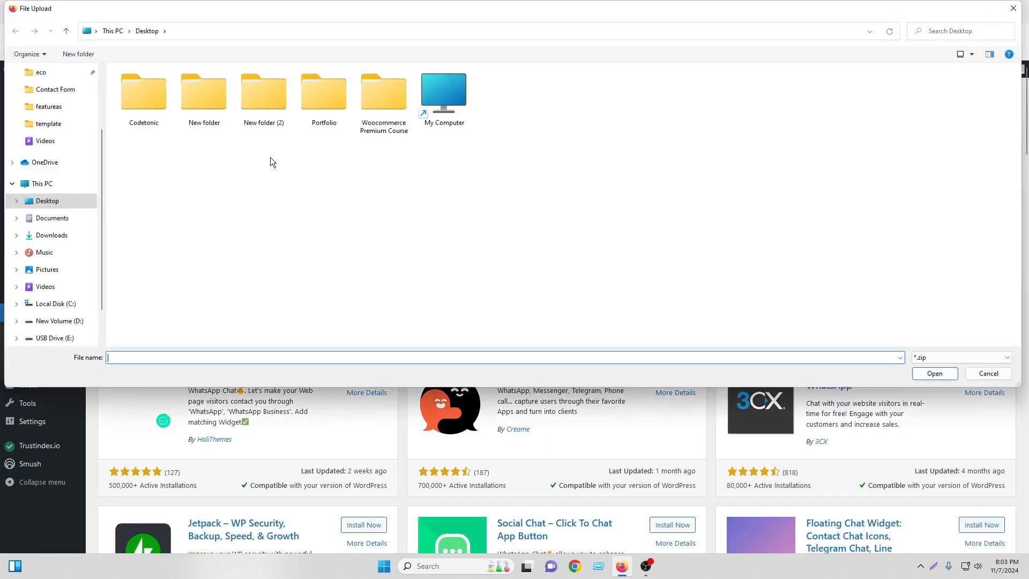
scroll(83, 124, up, 3)
click(54, 111)
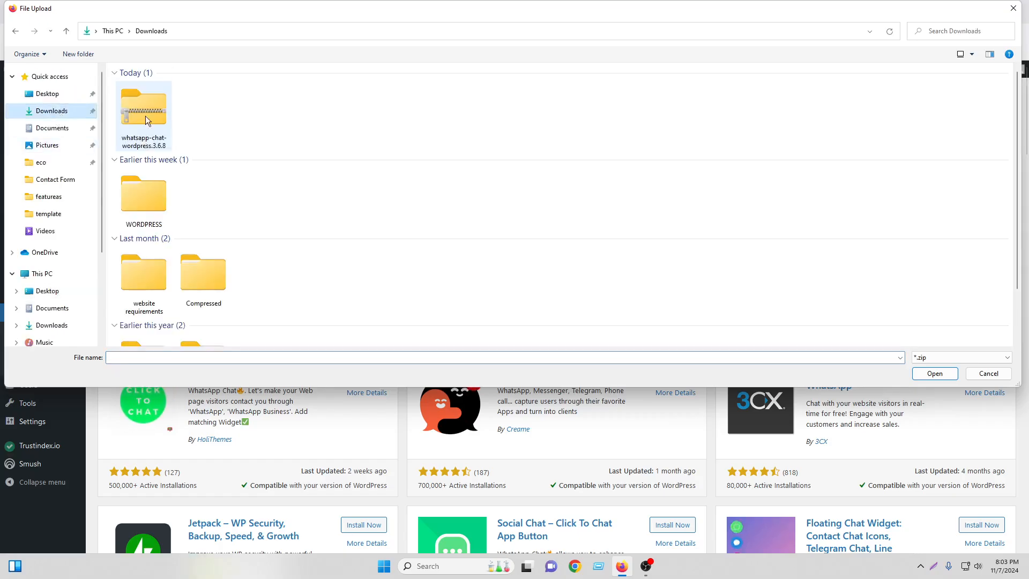
double_click(143, 110)
click(644, 231)
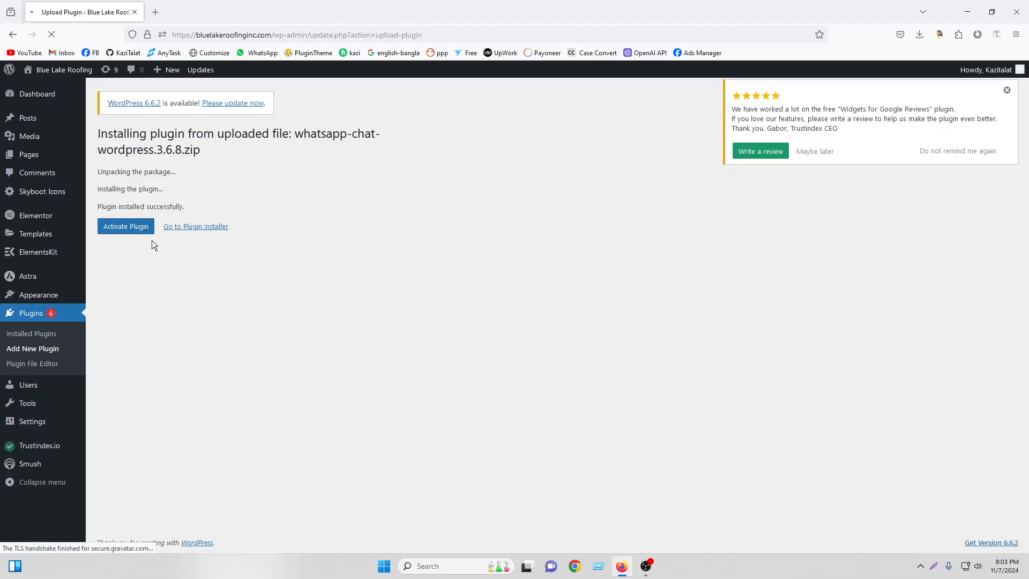
Activate the WhatsApp Chat plugin and dismiss the review popup and activation notice.
click(131, 235)
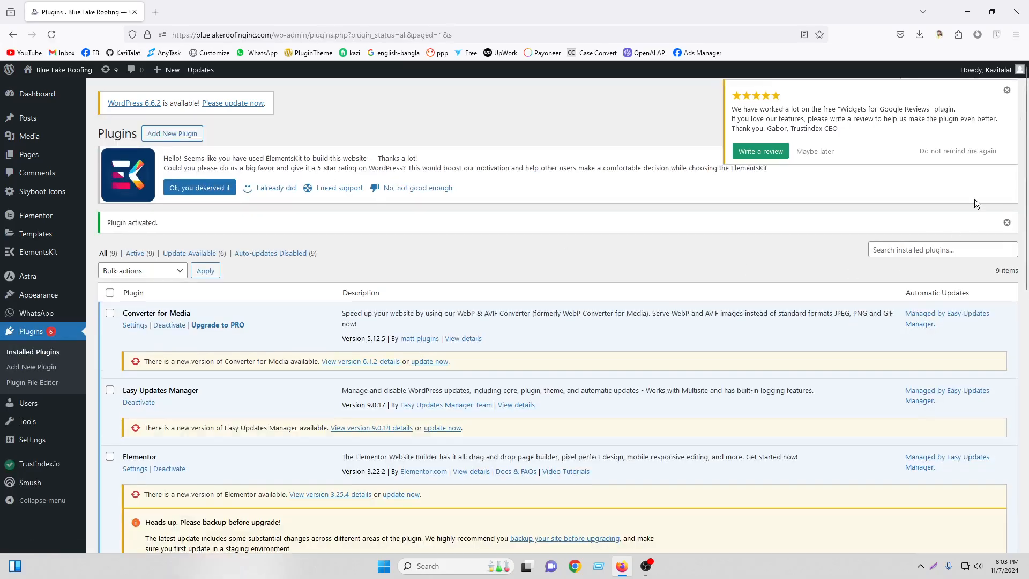
click(1007, 90)
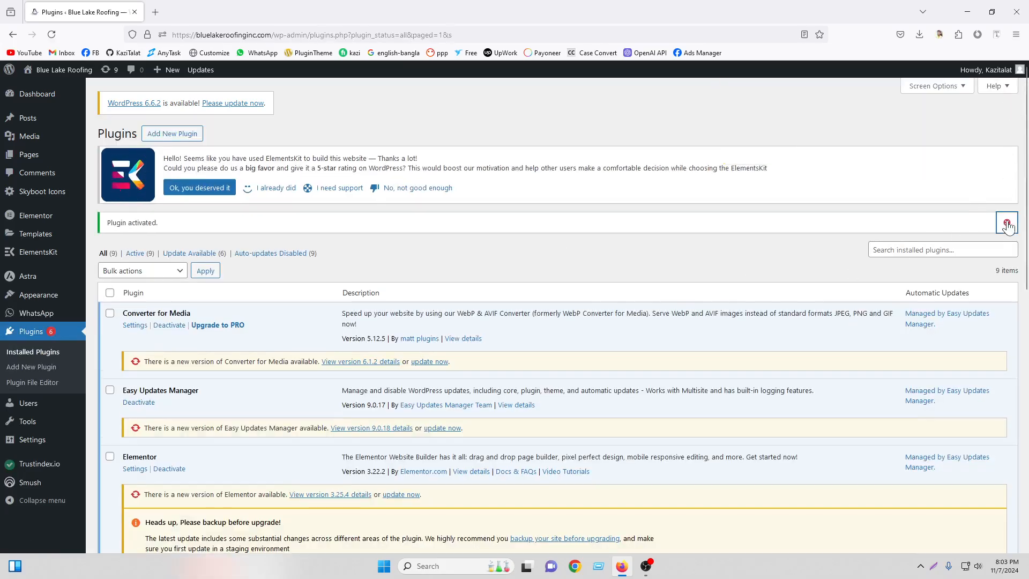
click(1007, 222)
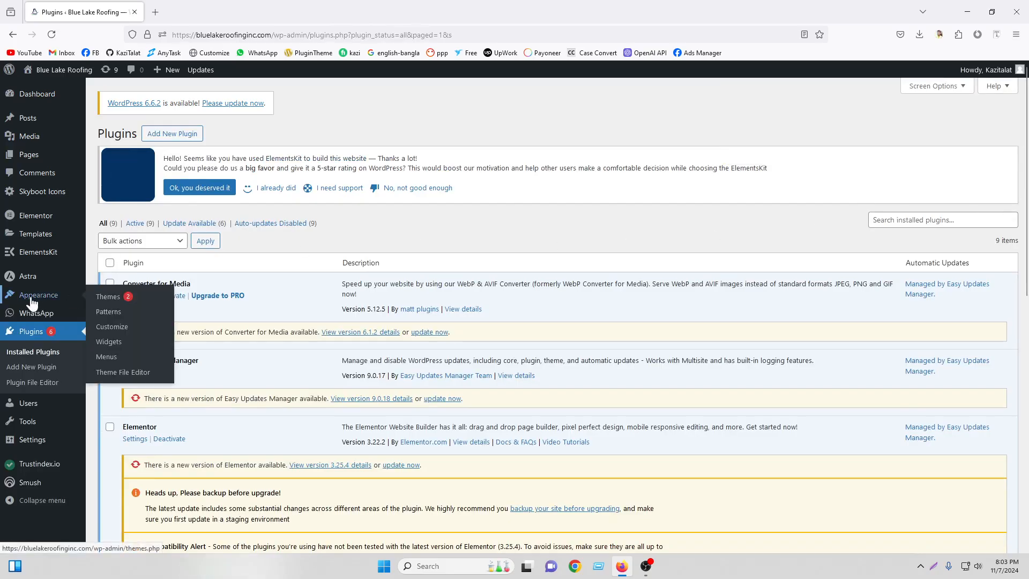
Check the empty WhatsApp All Accounts list, dismiss the review notice, and start a new account.
mouse_move(52, 321)
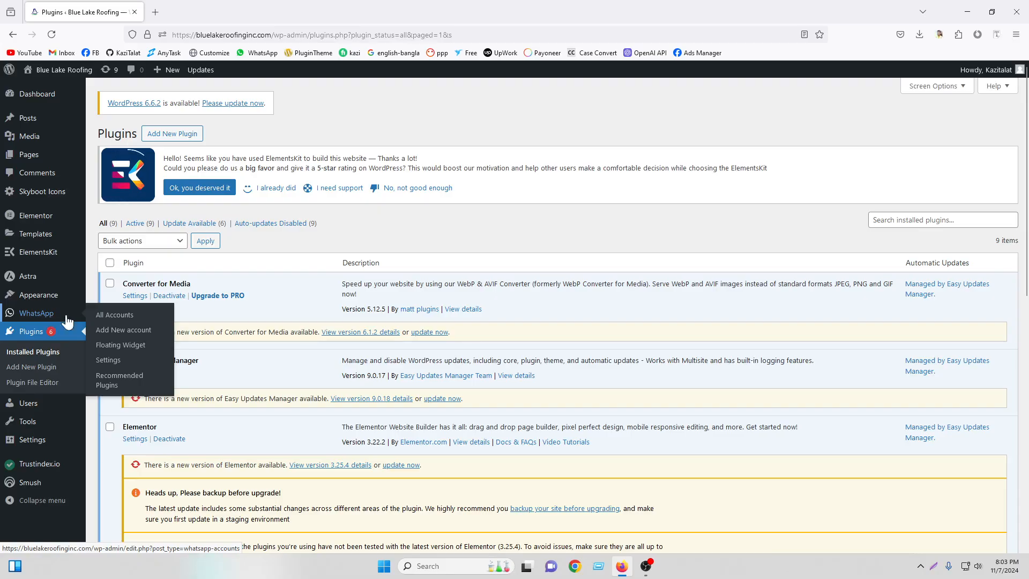
click(114, 320)
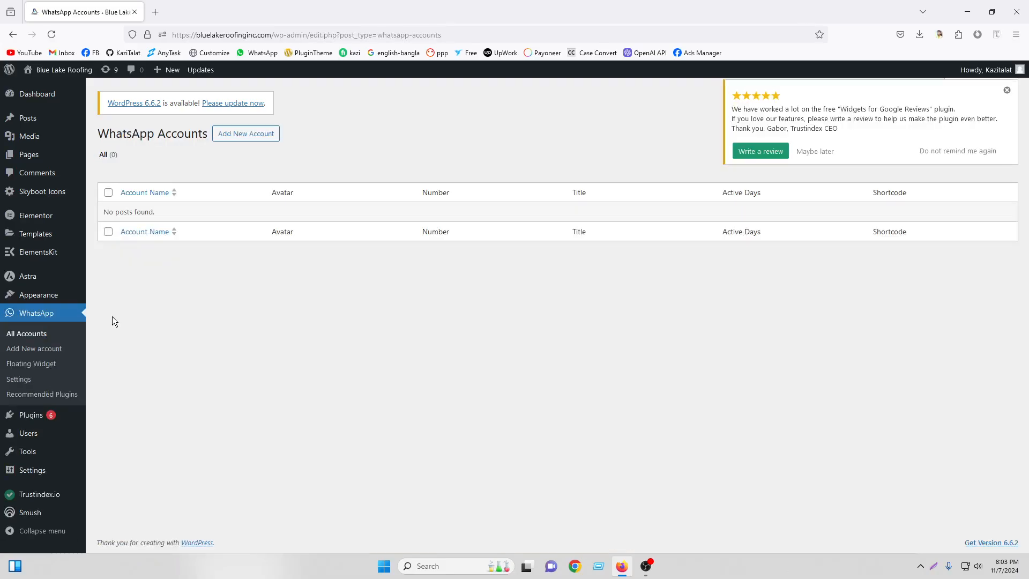
click(1010, 93)
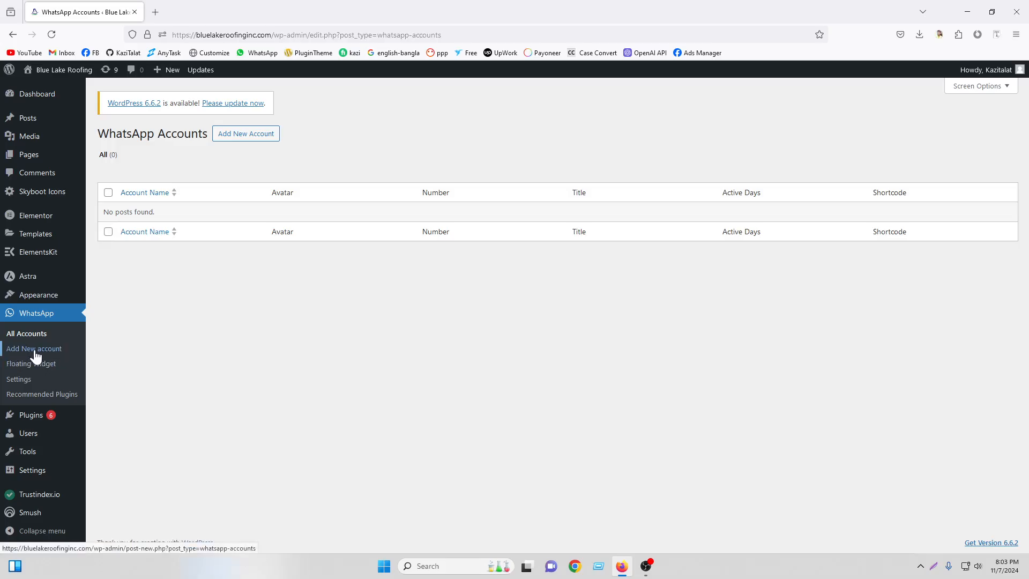
click(56, 356)
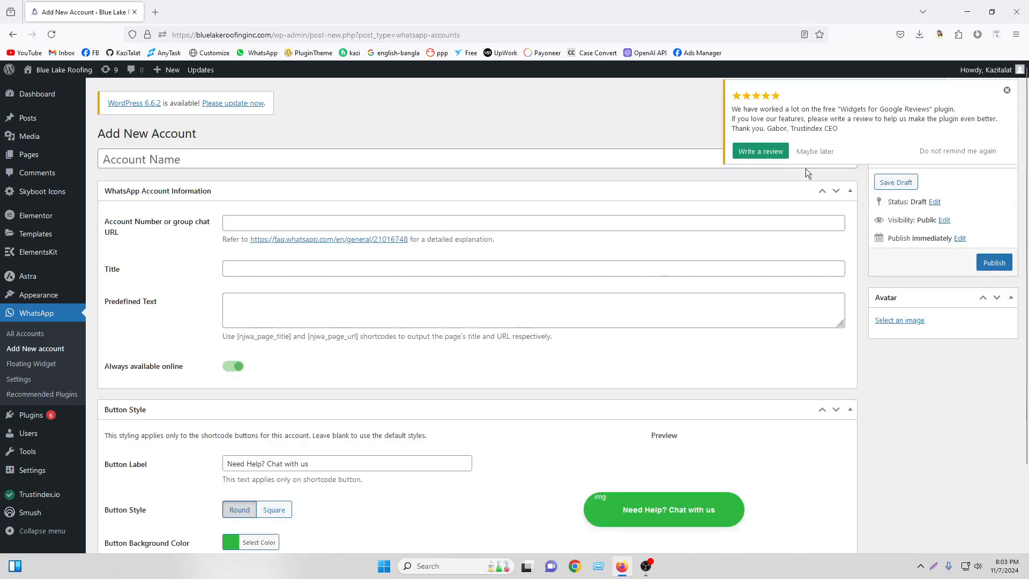
Name the account 'Bluelake Roofinginc' using the site name copied from the address bar.
click(1008, 91)
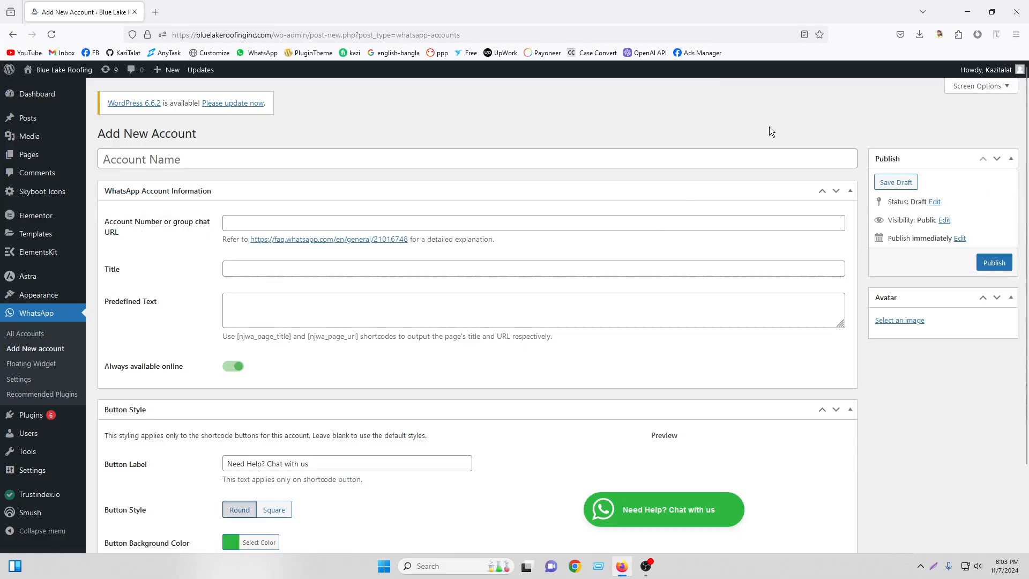
click(262, 157)
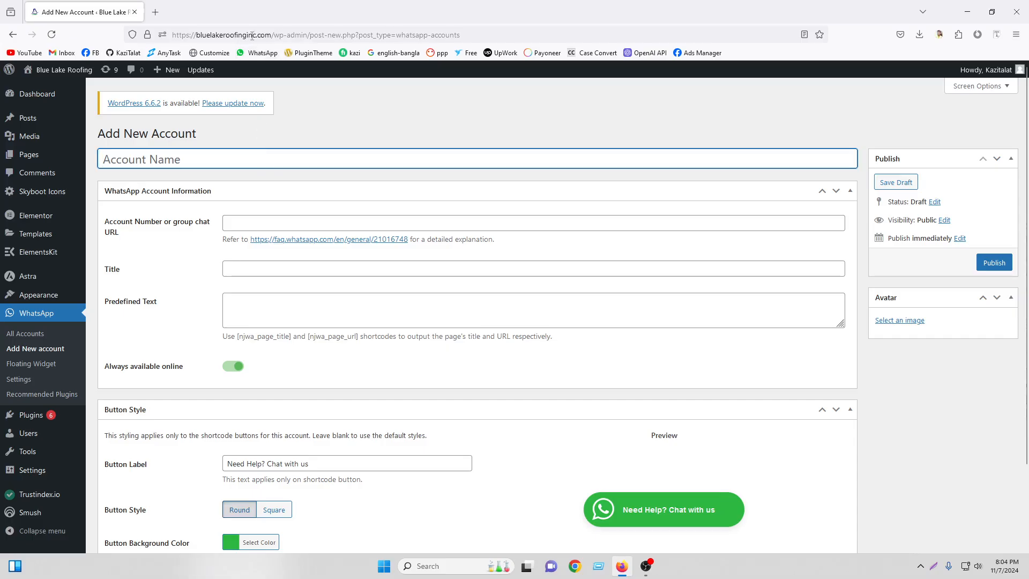
drag(257, 34, 197, 35)
right_click(203, 34)
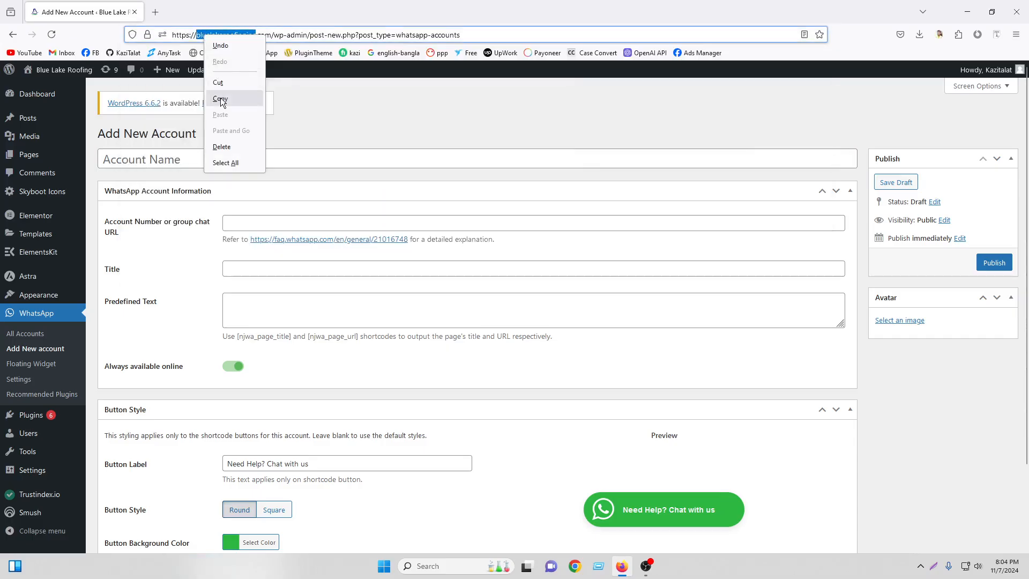
click(235, 100)
right_click(191, 160)
click(219, 241)
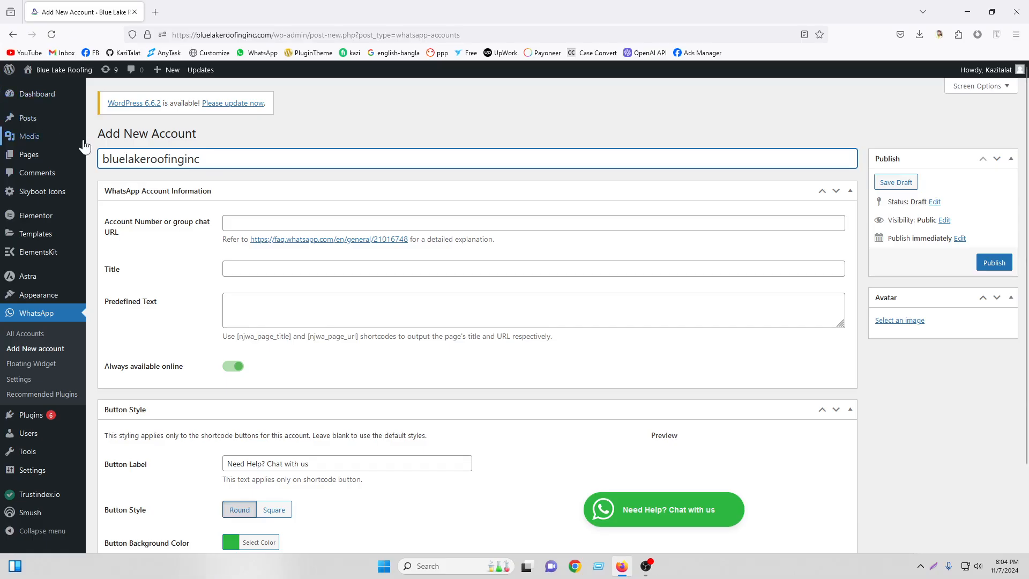
drag(110, 159, 98, 155)
text(B)
click(150, 159)
key(BackSpace)
text(R)
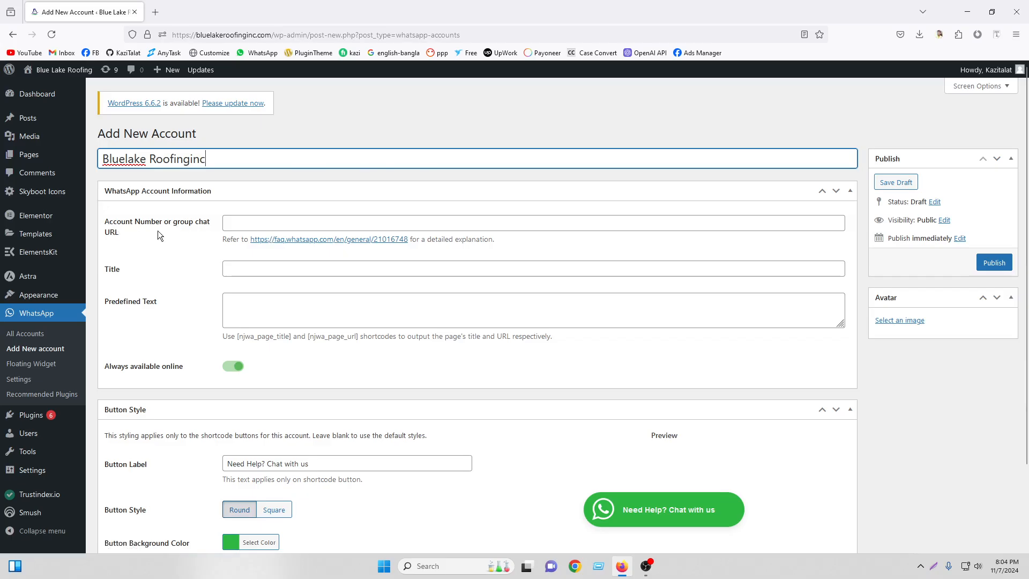
Enter the account's phone number with a +88 prefix and save it as a draft.
click(249, 227)
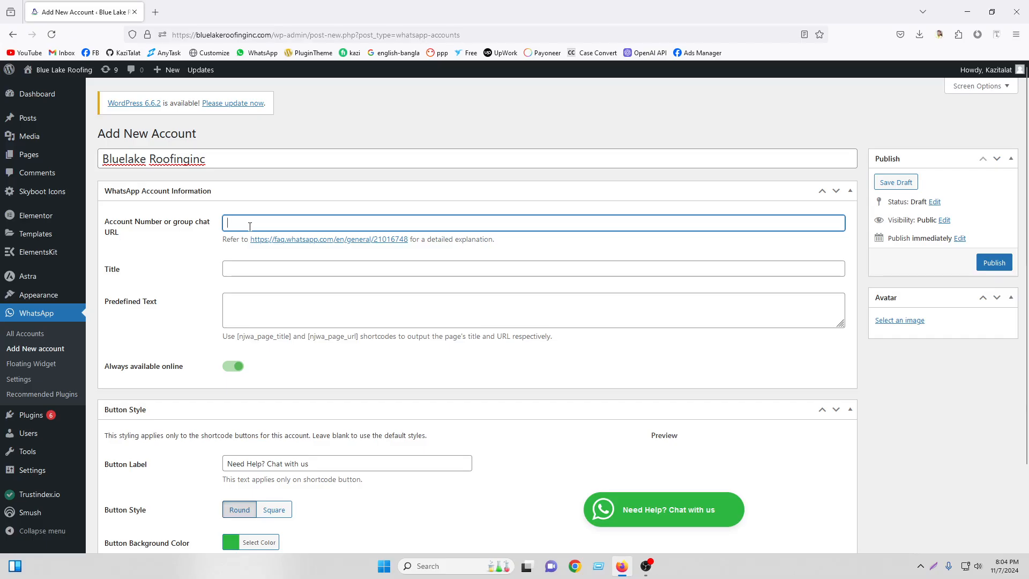
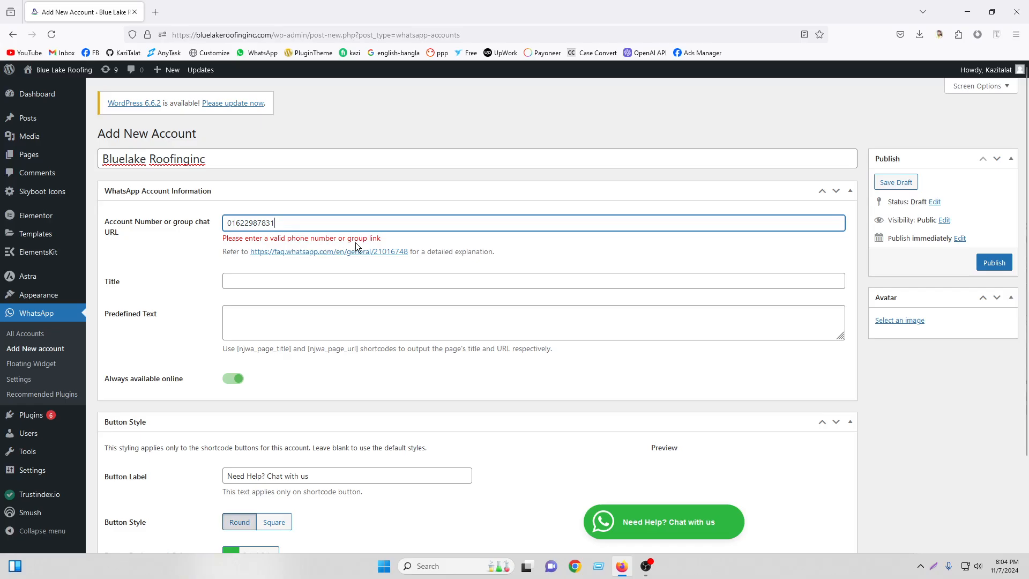
click(227, 223)
text(+88)
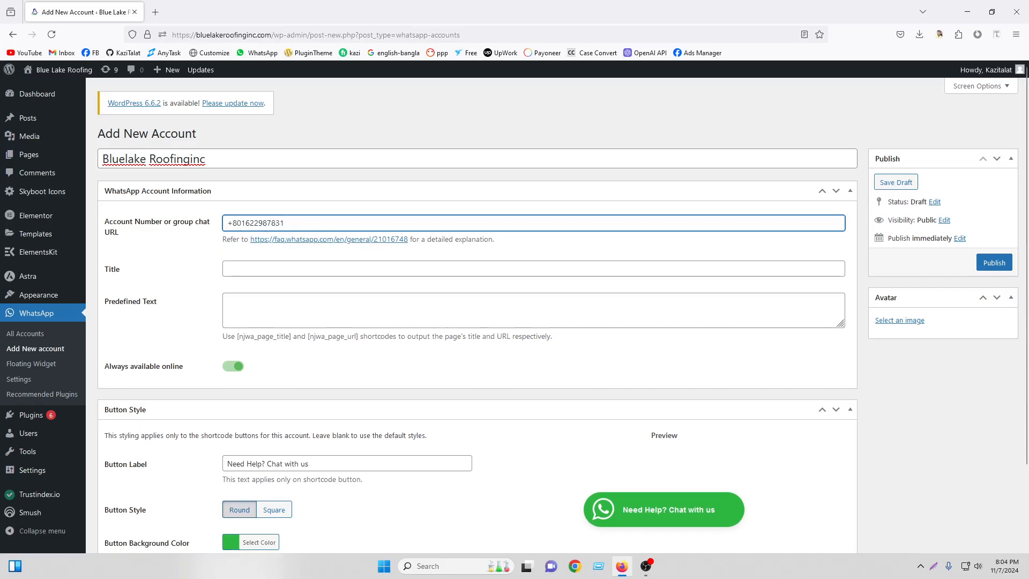
key(Return)
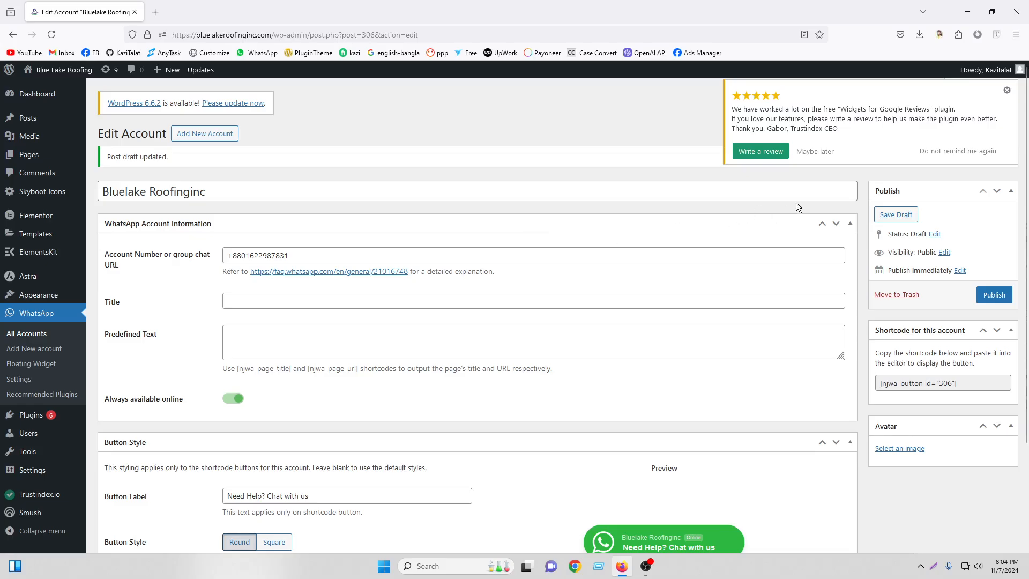
click(1008, 90)
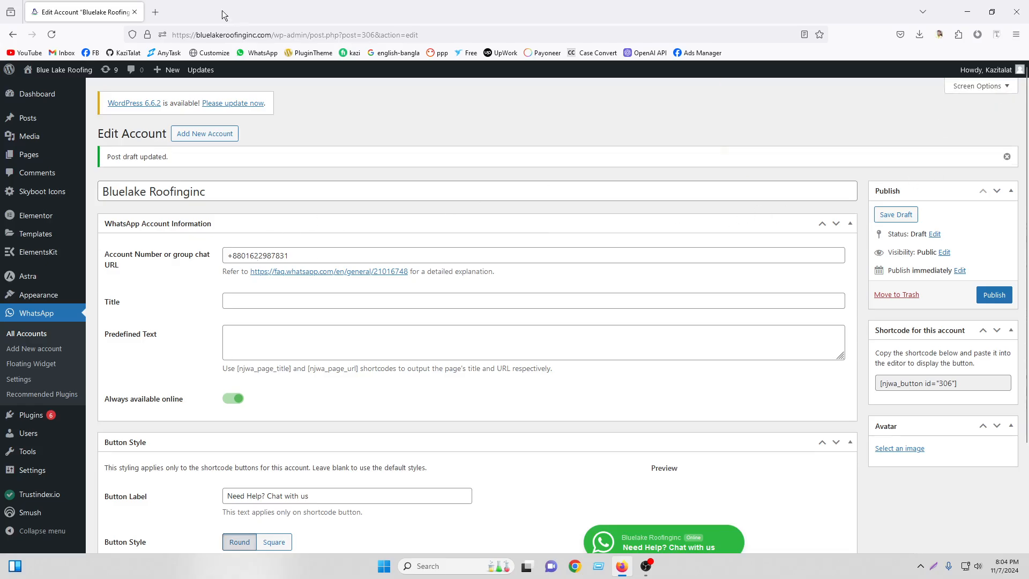
Search Google for 'usa country code' in a new tab, then return to the account editor.
click(155, 12)
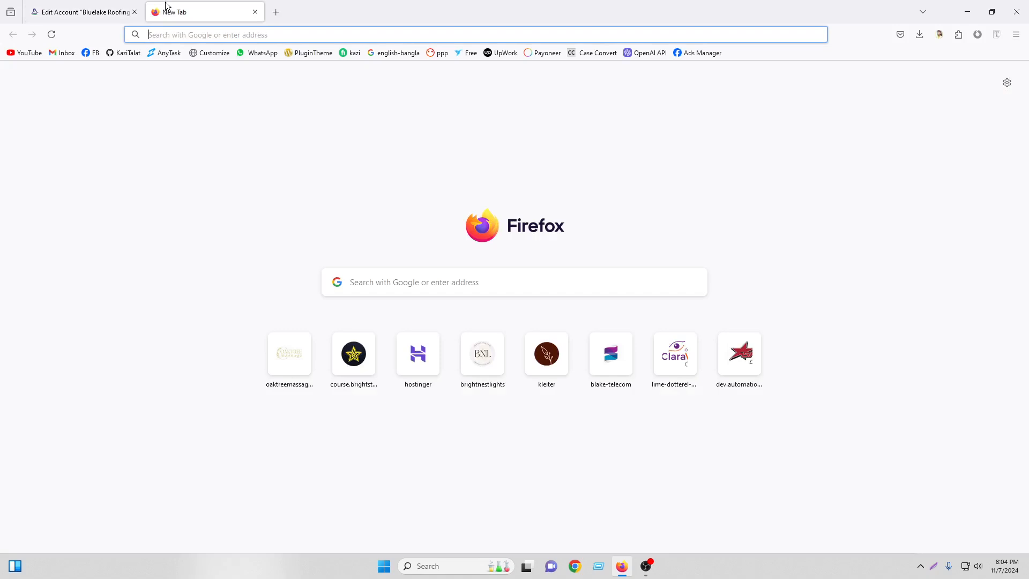
text(usa cou)
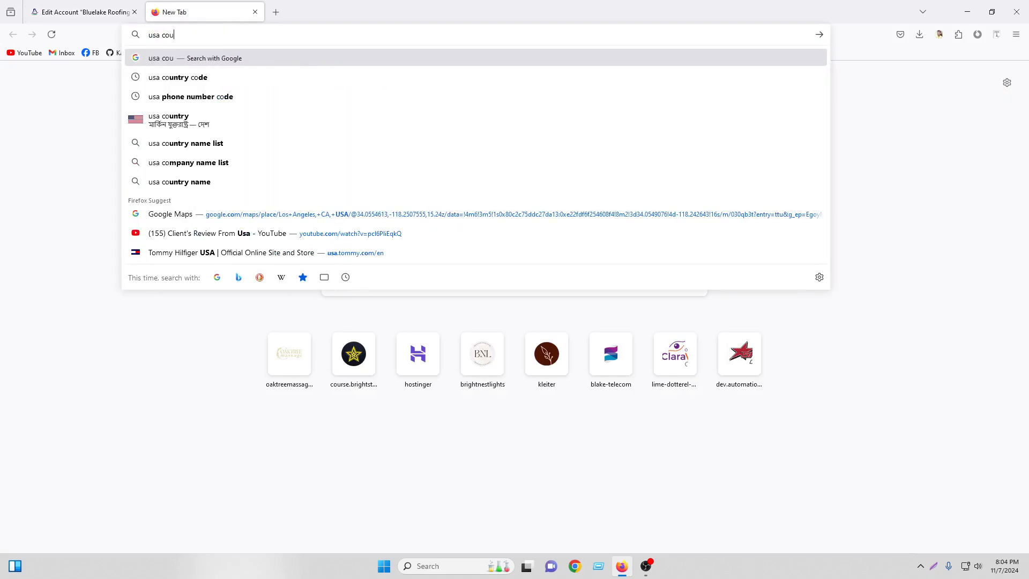
text(ntry code)
key(Return)
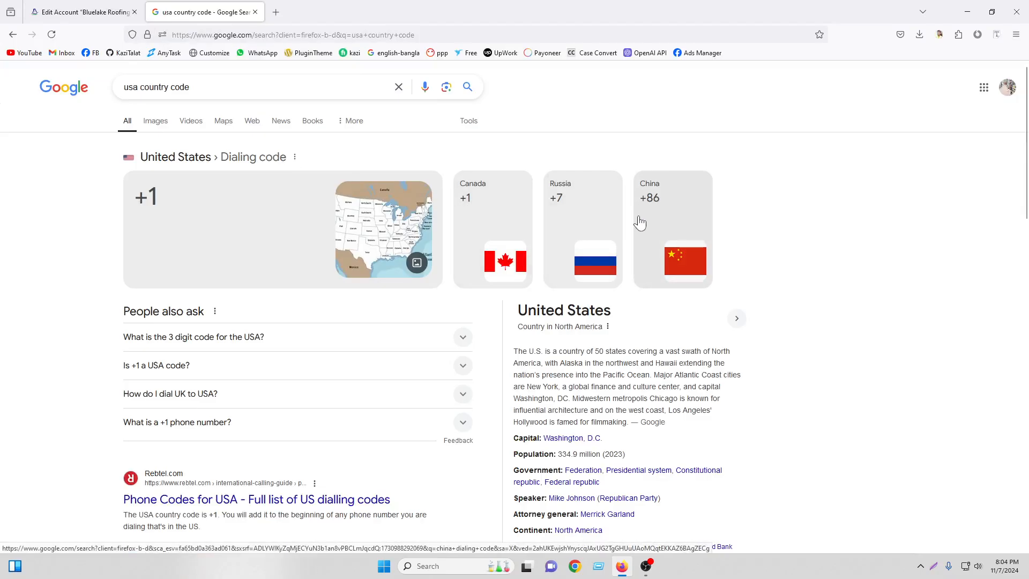
click(105, 5)
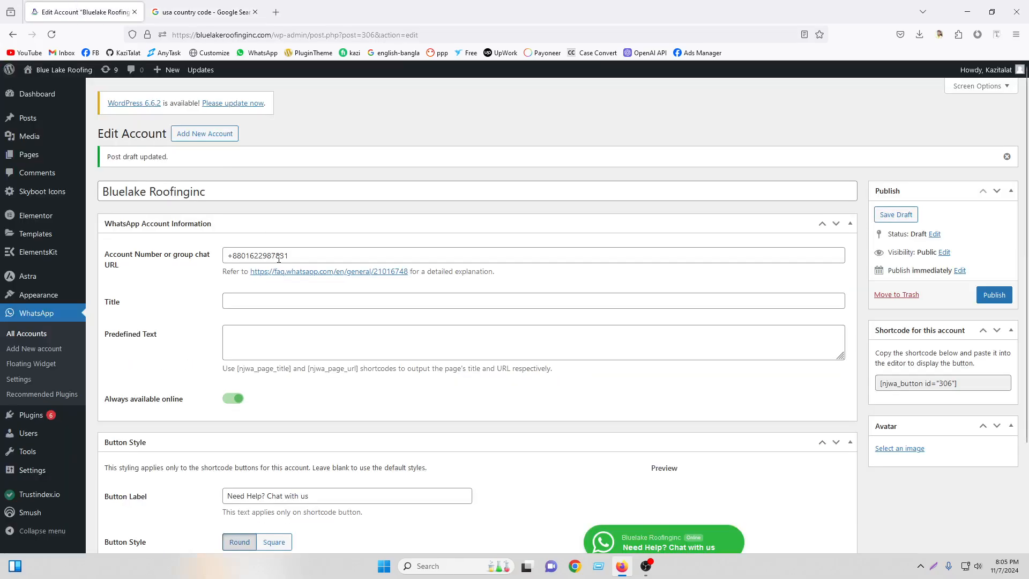
drag(300, 252, 227, 256)
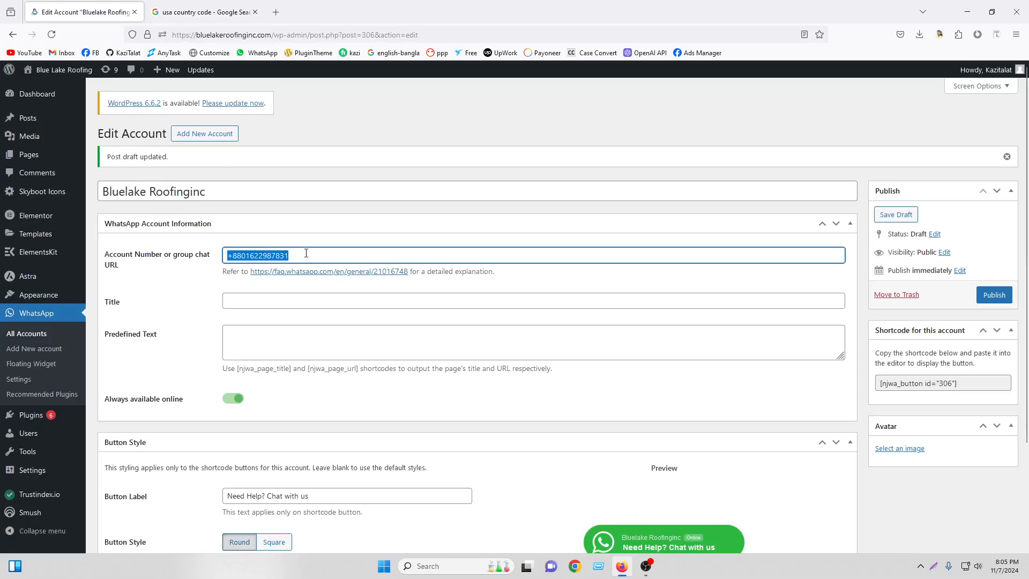
click(246, 297)
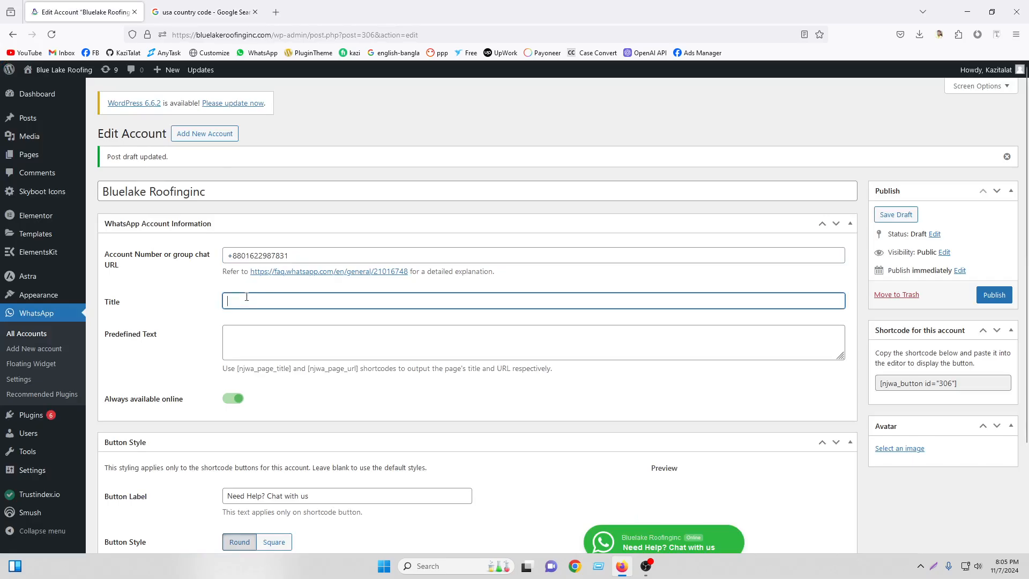
click(238, 340)
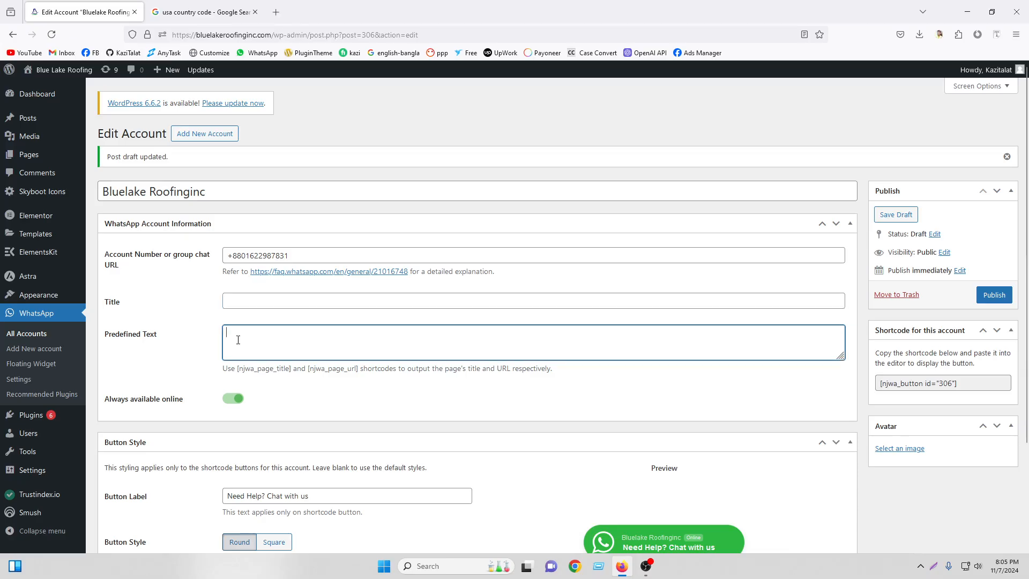
scroll(355, 340, down, 3)
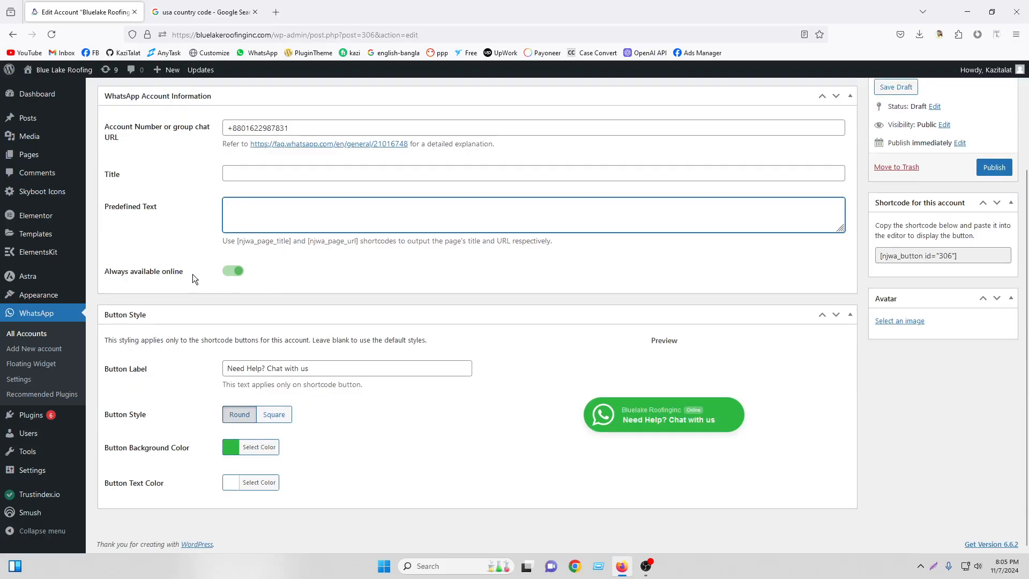
click(234, 271)
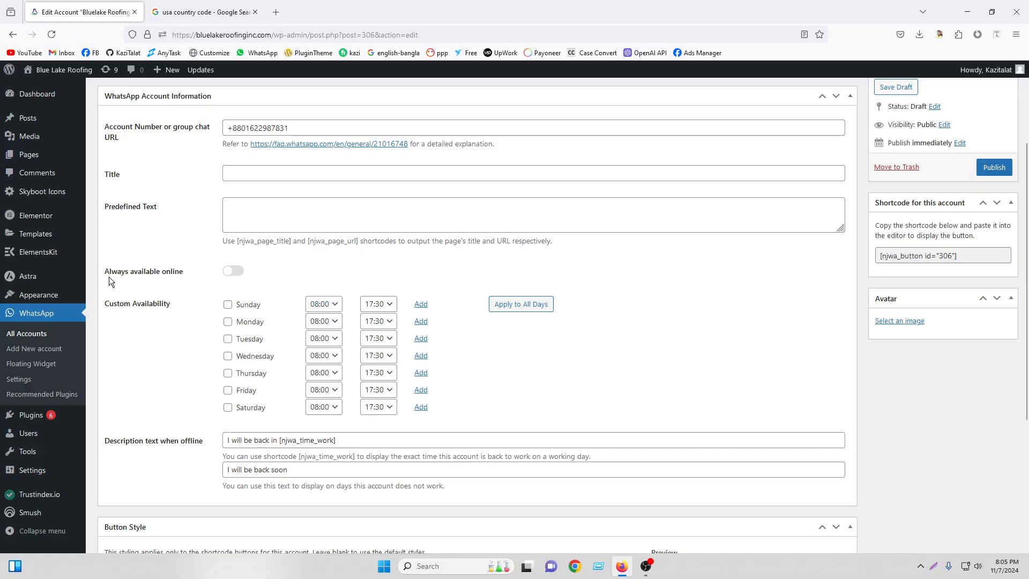
click(233, 271)
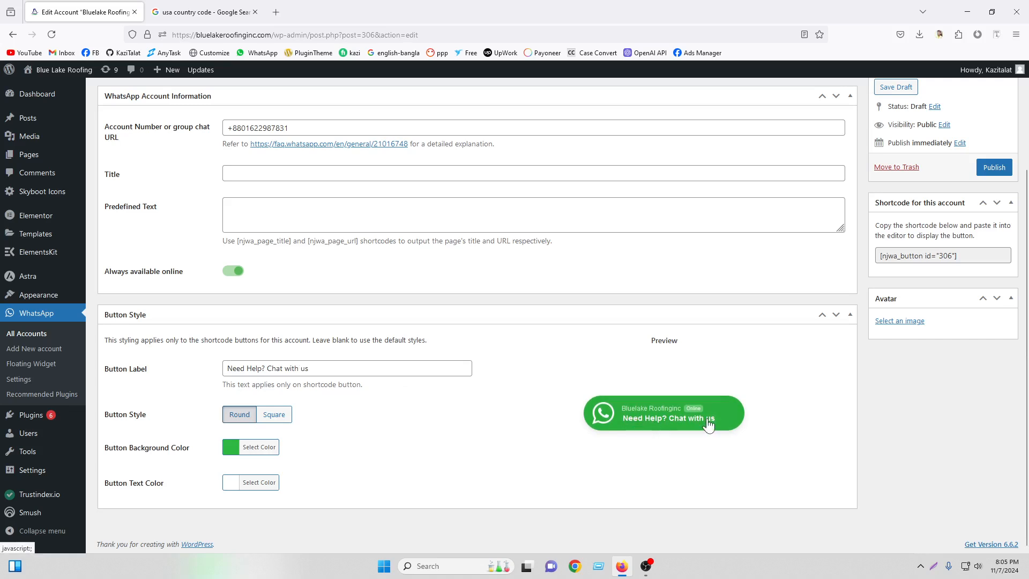
drag(361, 370, 171, 365)
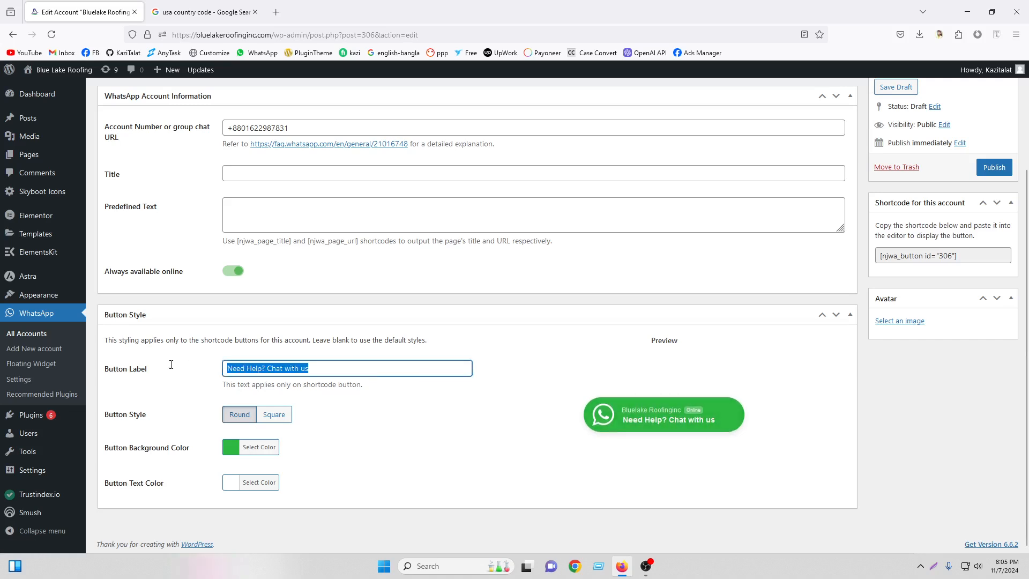
right_click(314, 368)
click(339, 157)
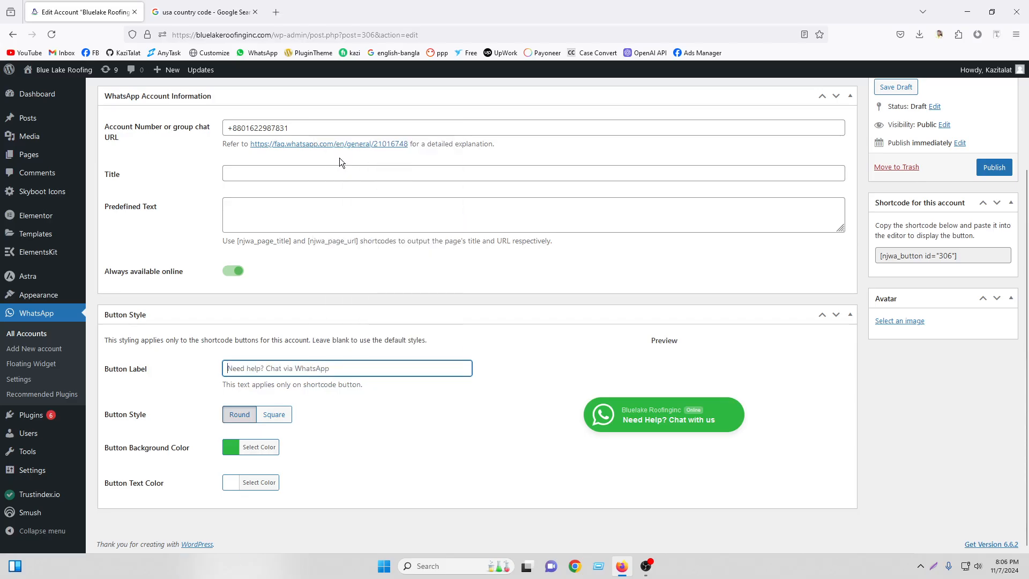
right_click(273, 369)
click(300, 450)
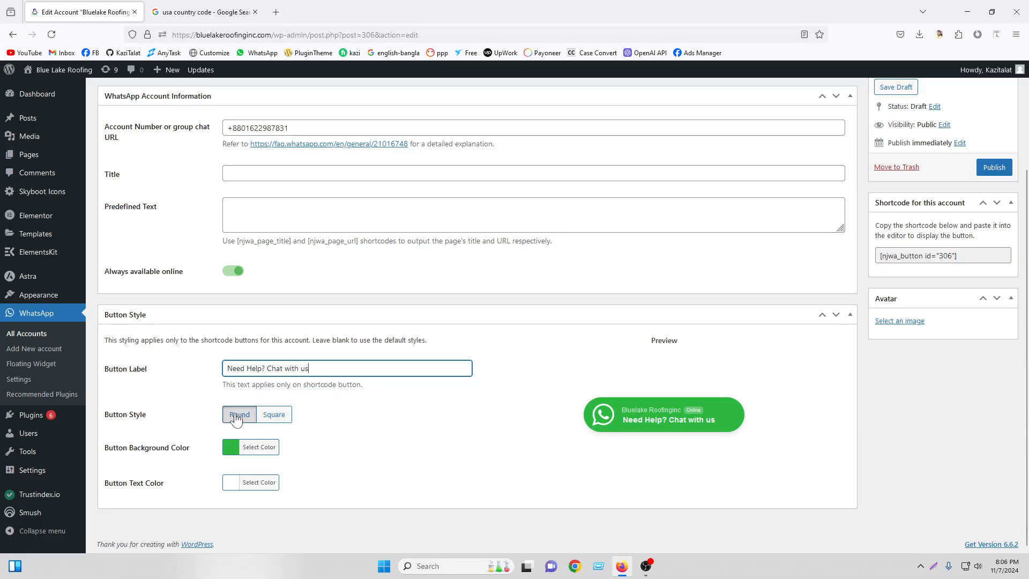
click(268, 416)
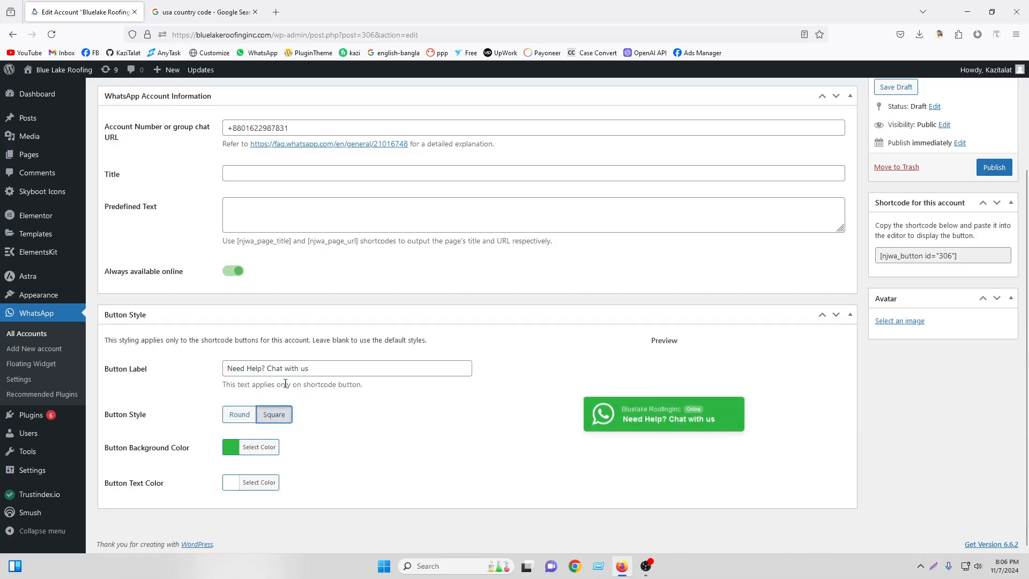
click(240, 418)
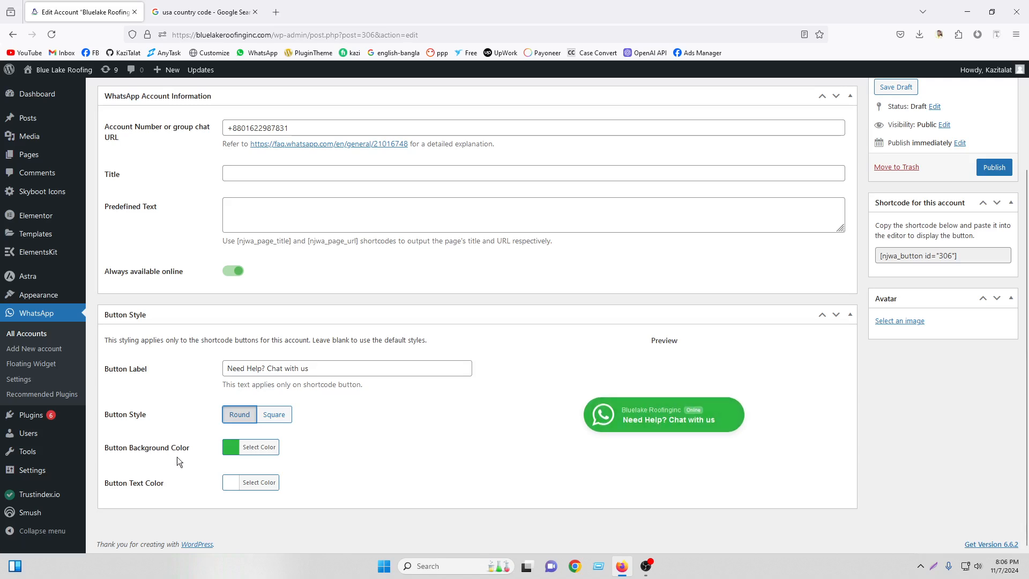
click(664, 409)
scroll(708, 399, down, 3)
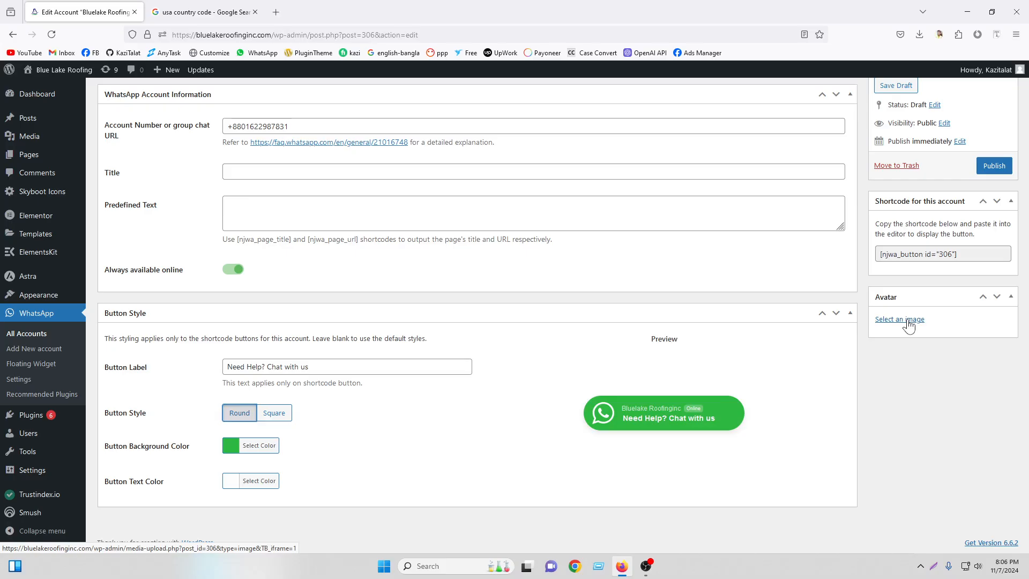
click(909, 323)
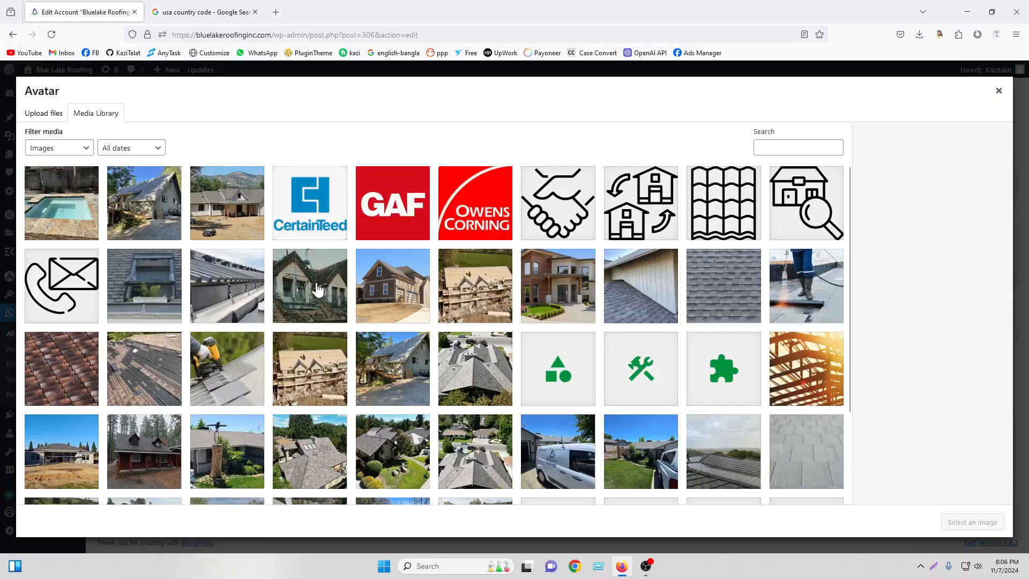
Set the blue house logo from the Media Library as the avatar and publish the account.
scroll(660, 290, down, 3)
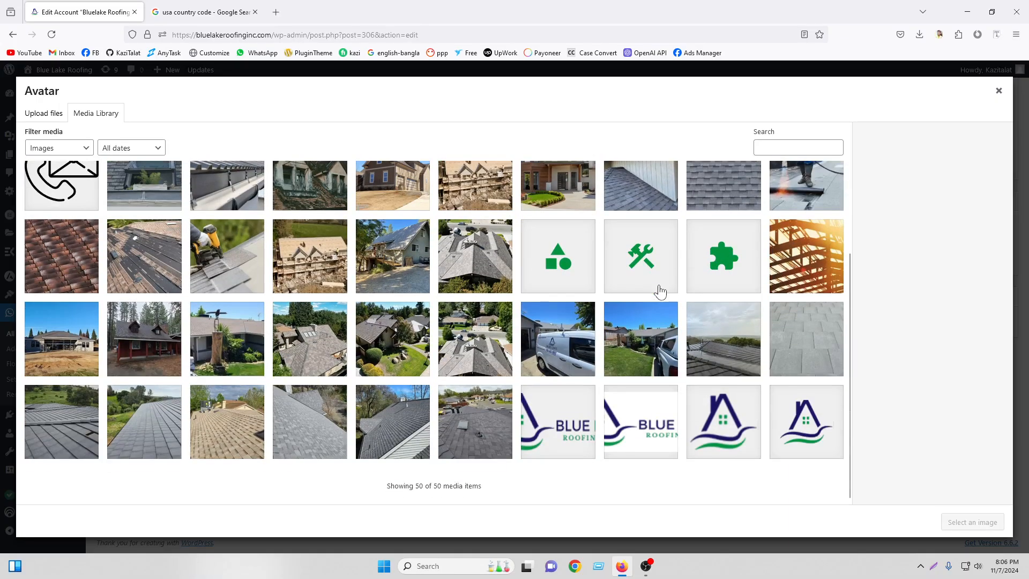
click(773, 427)
click(952, 522)
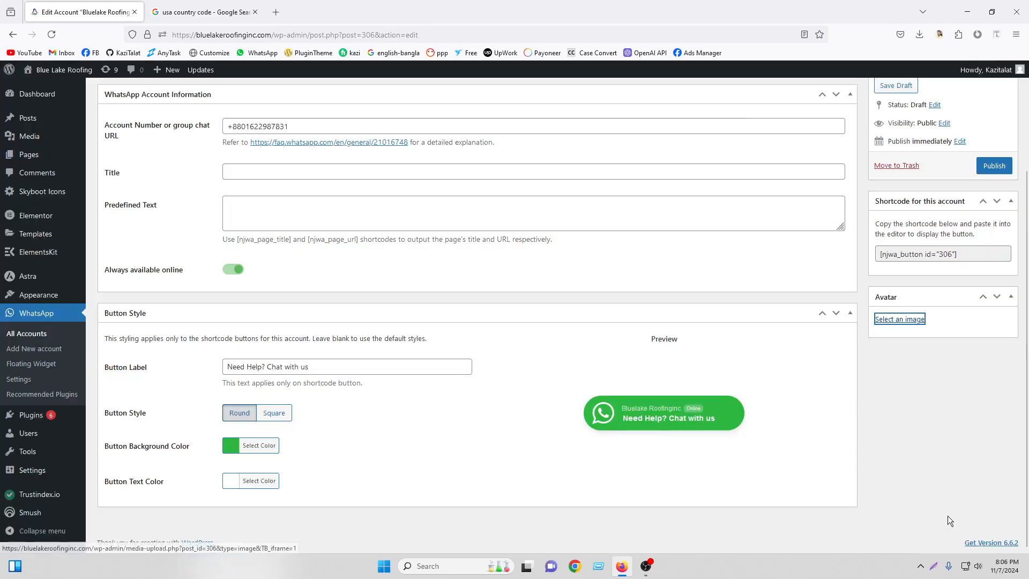
click(994, 166)
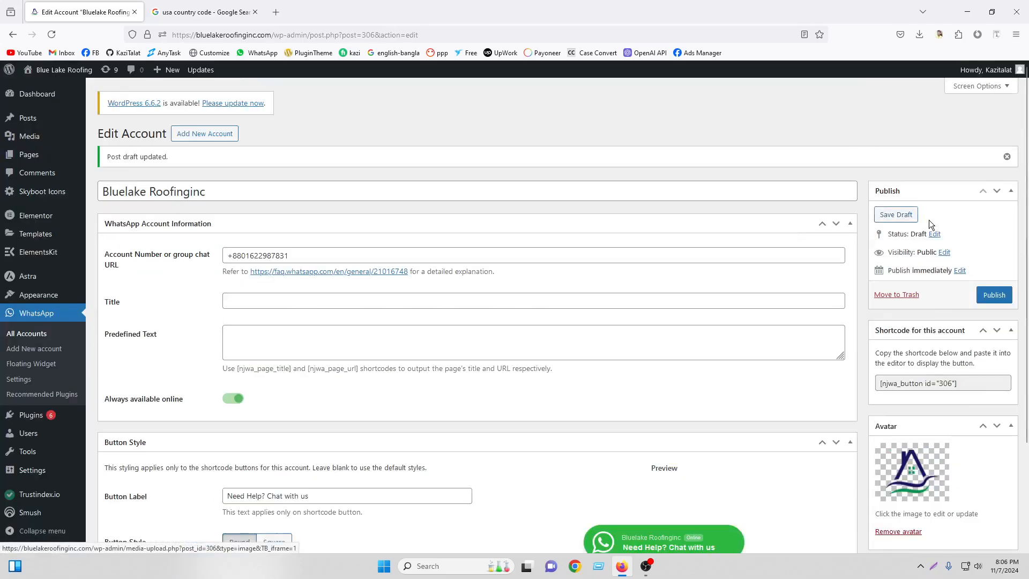
click(994, 296)
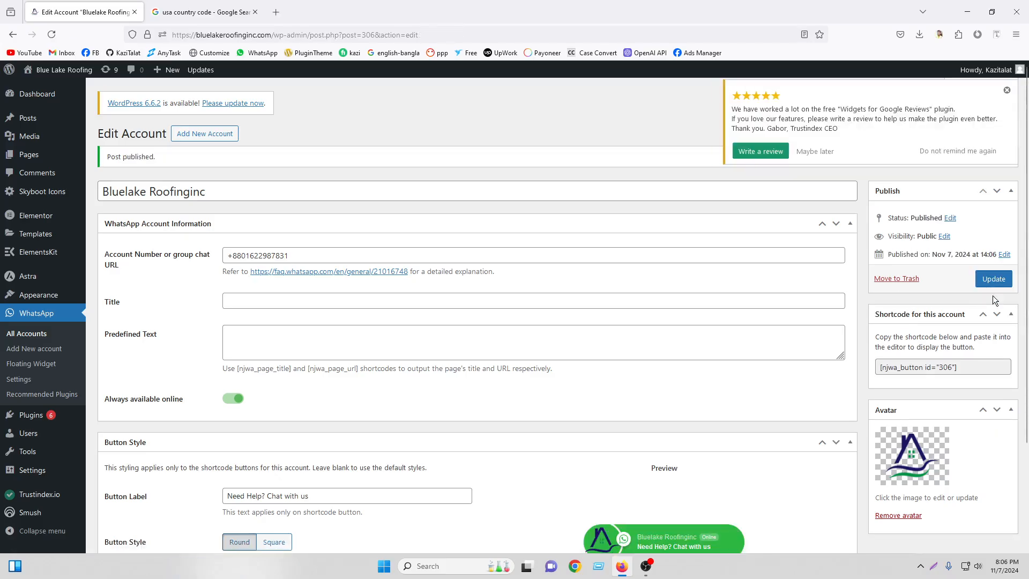
click(37, 338)
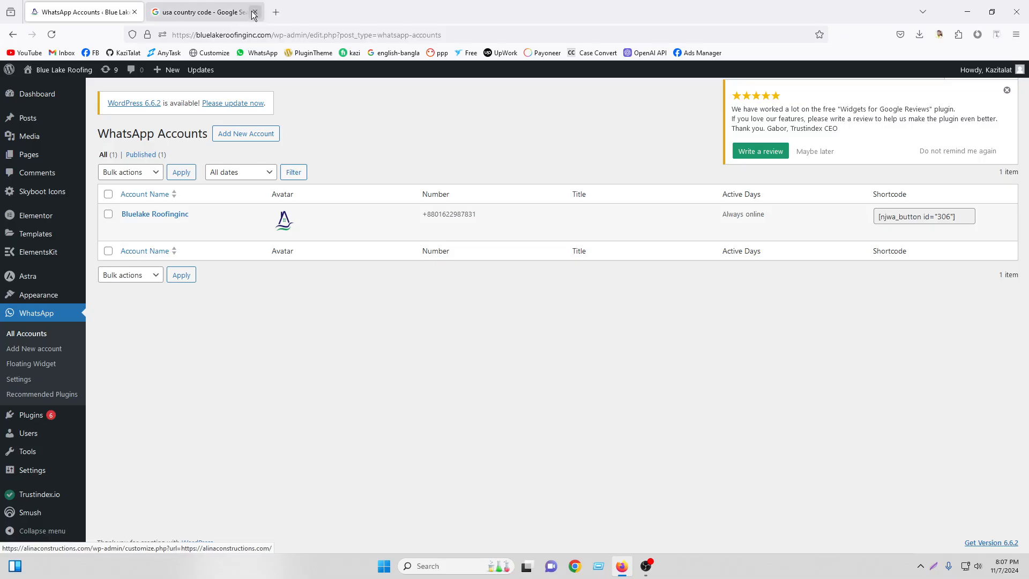
Close the search tab and review notice, then view the live site in a new tab.
click(255, 12)
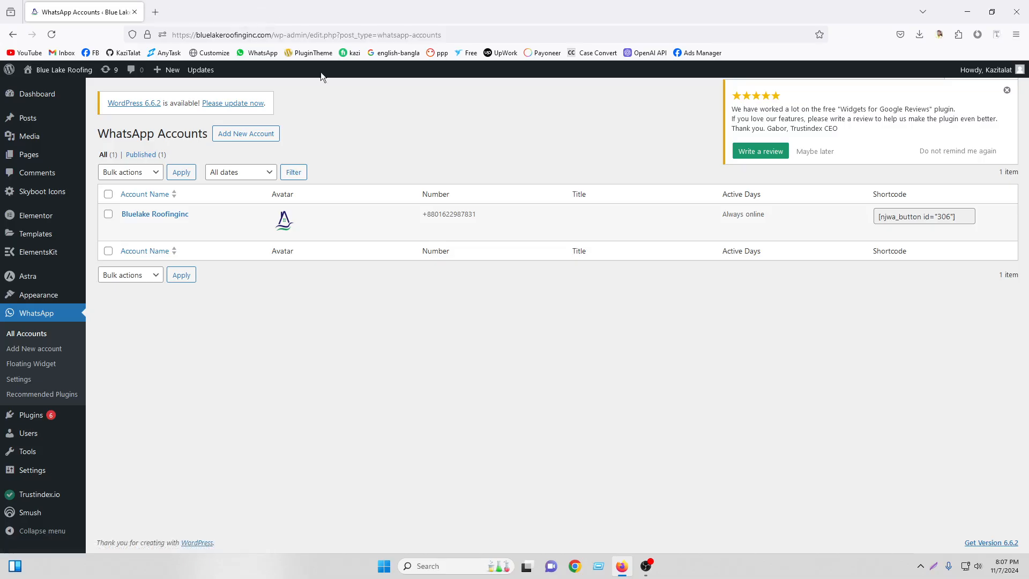
click(1007, 90)
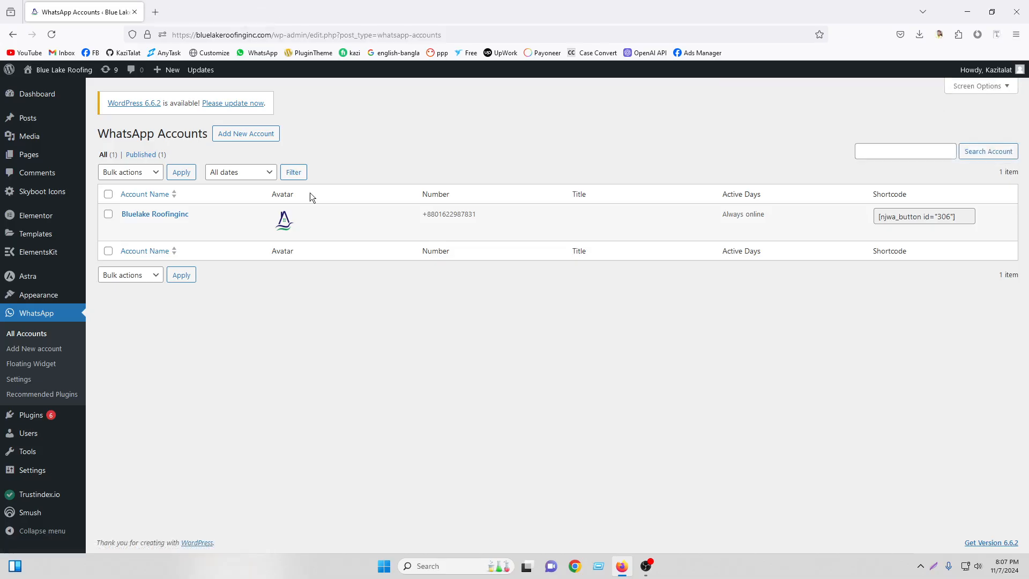
right_click(48, 89)
click(92, 98)
click(204, 12)
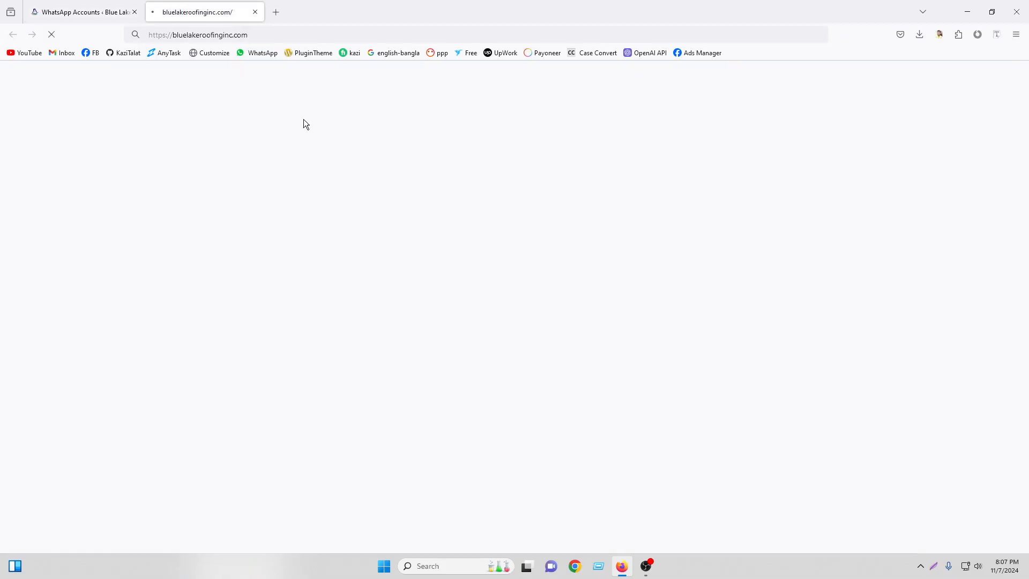
scroll(407, 263, down, 10)
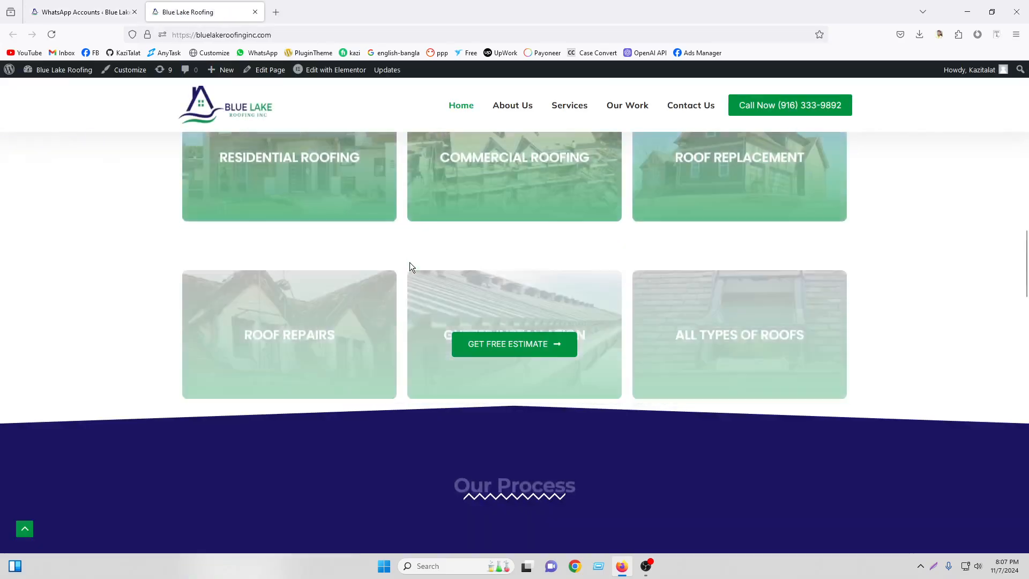
scroll(412, 259, down, 15)
scroll(416, 259, up, 10)
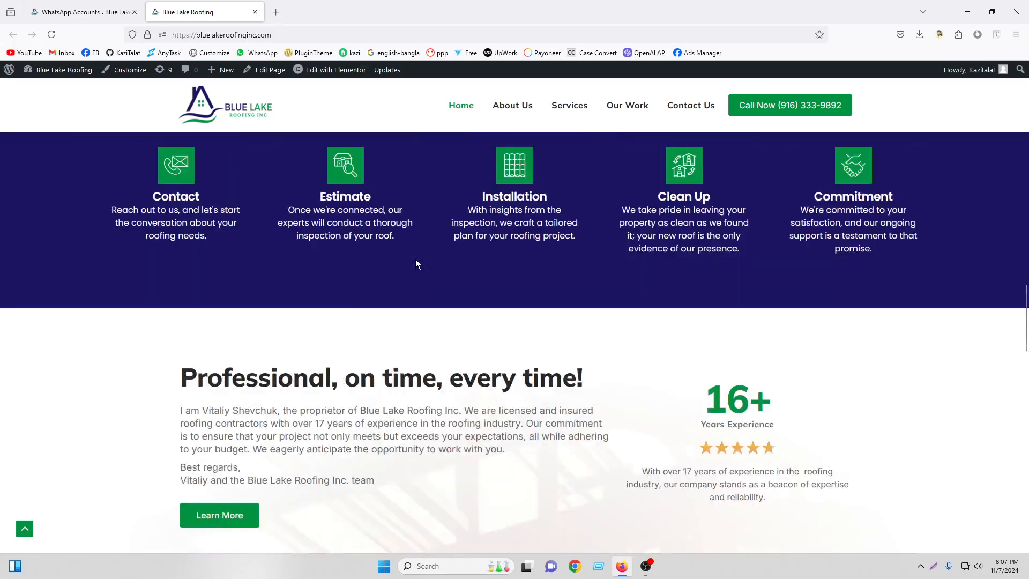
scroll(416, 259, up, 10)
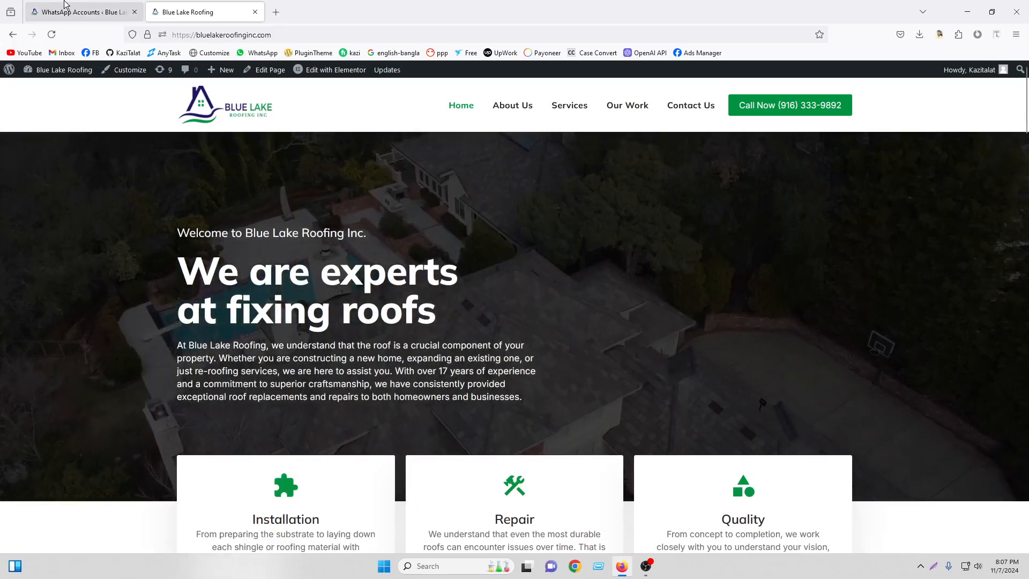
click(64, 4)
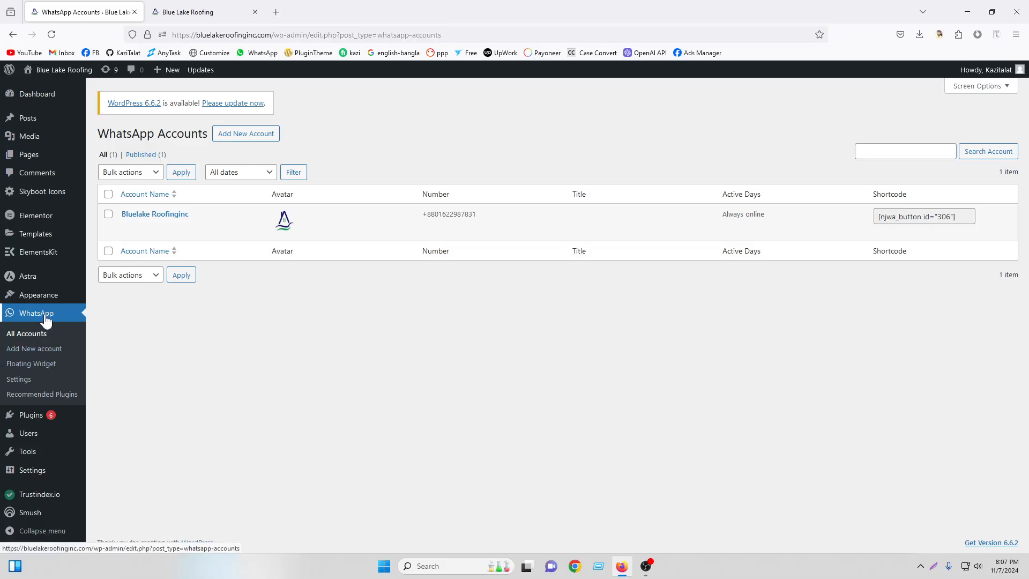
Choose Bluelake Roofinginc from the account dropdown in the Floating Widget settings.
click(50, 368)
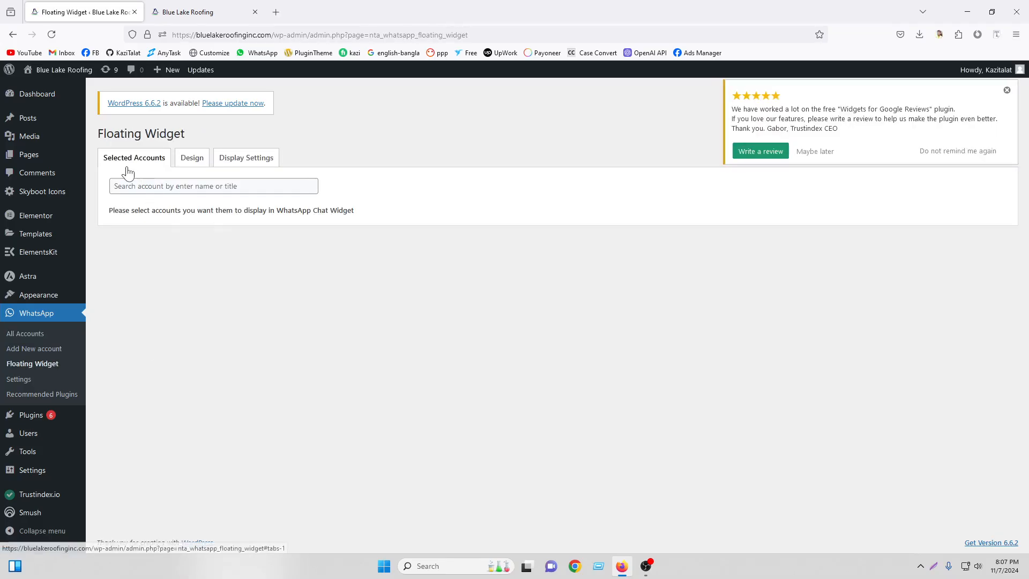
click(131, 185)
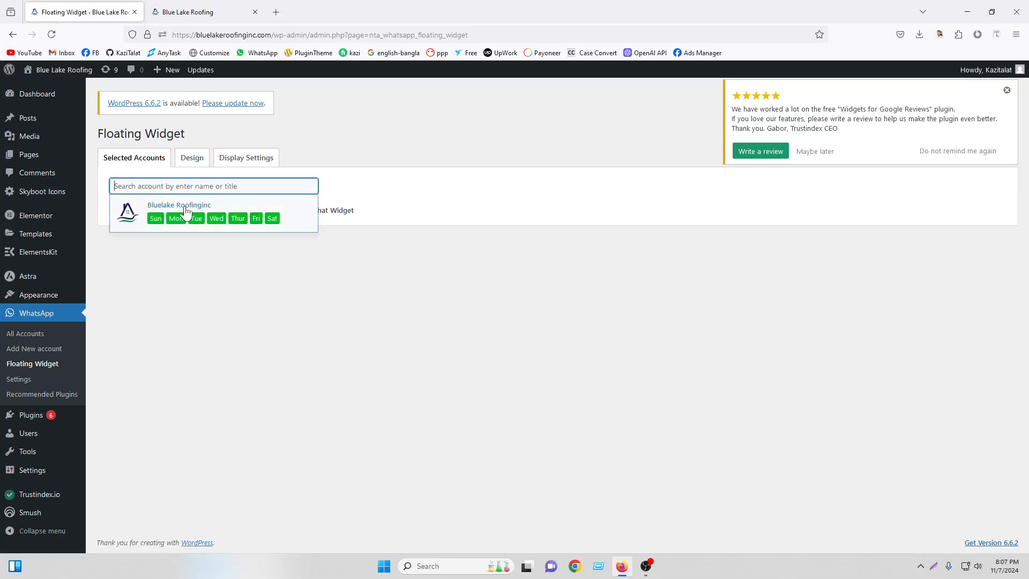
click(215, 212)
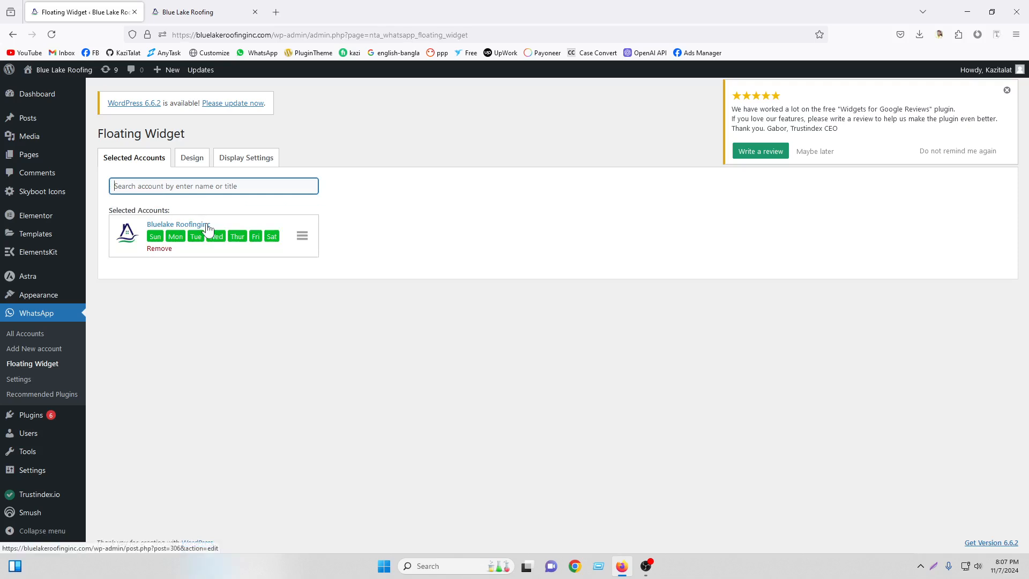
Make the widget Expandable with the widget text 'Start a Conversation'.
click(198, 163)
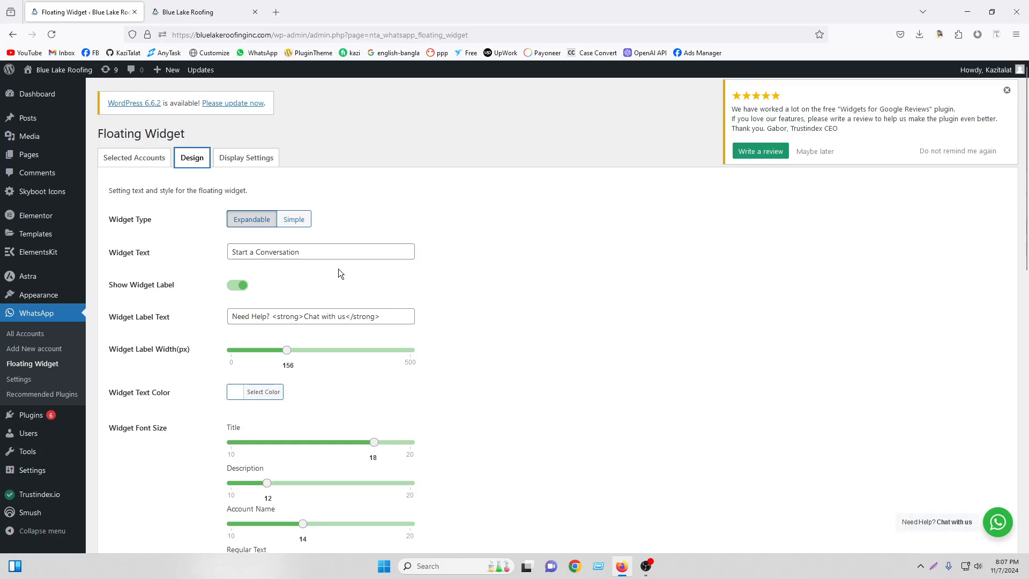
click(292, 224)
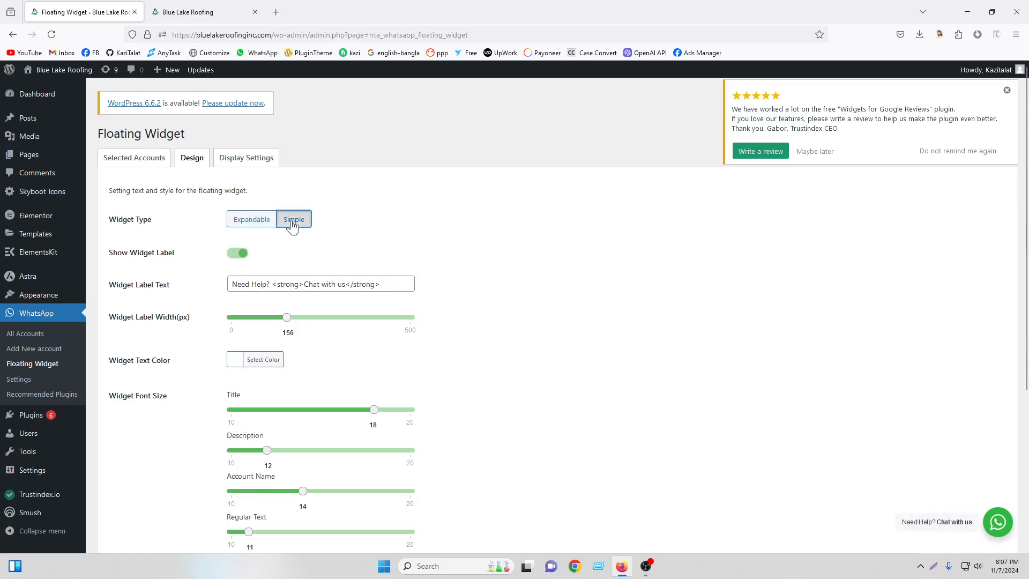
click(257, 221)
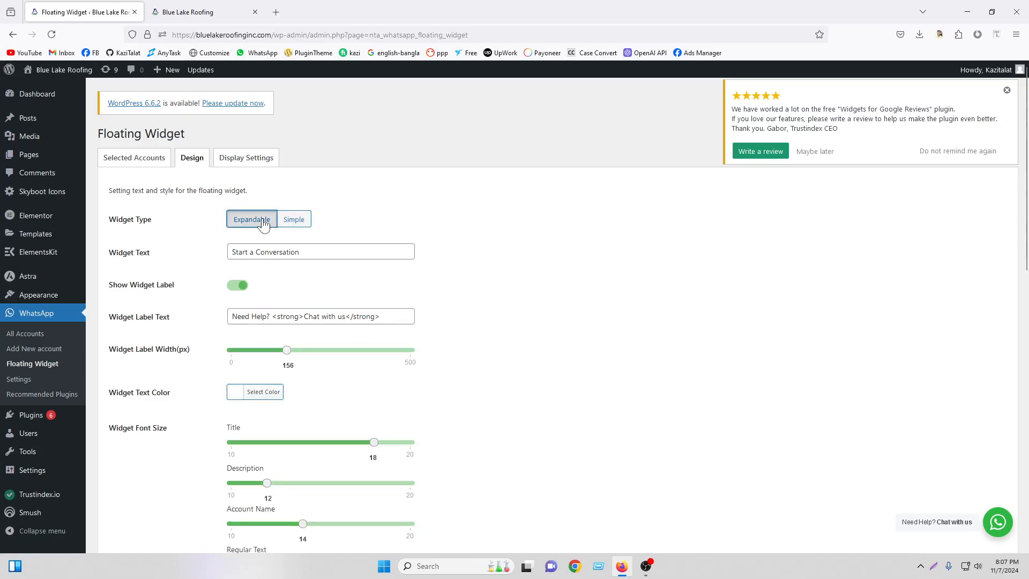
drag(317, 252, 200, 249)
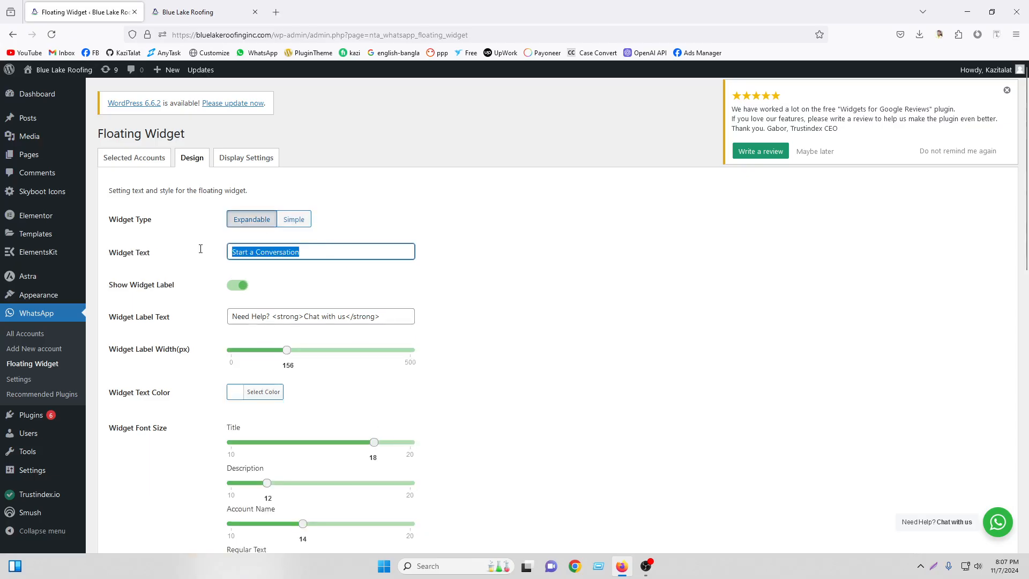
right_click(295, 256)
click(319, 304)
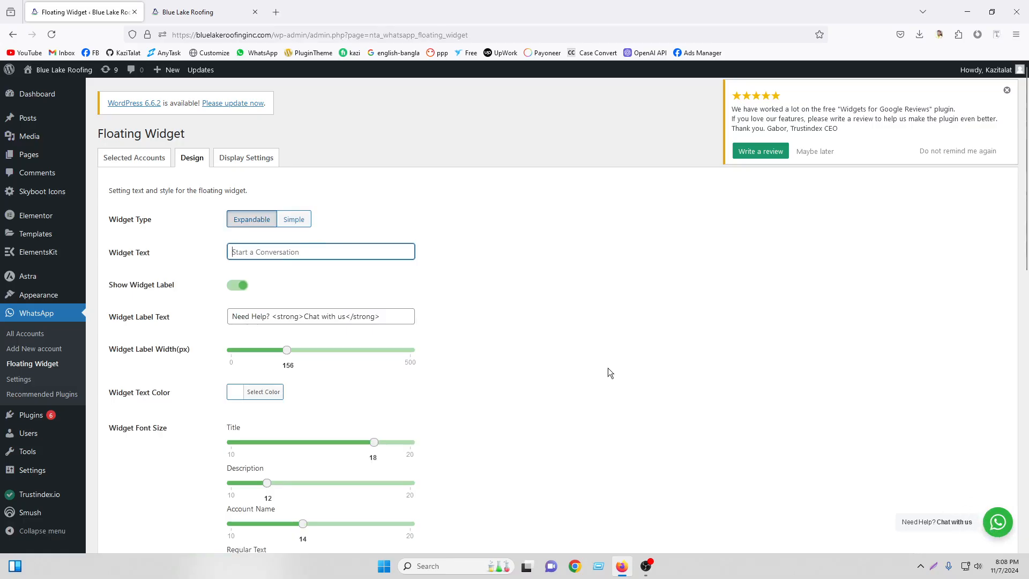
right_click(250, 250)
click(298, 326)
Turn off the widget label, set the title font size to 17, and preview the popup.
click(243, 287)
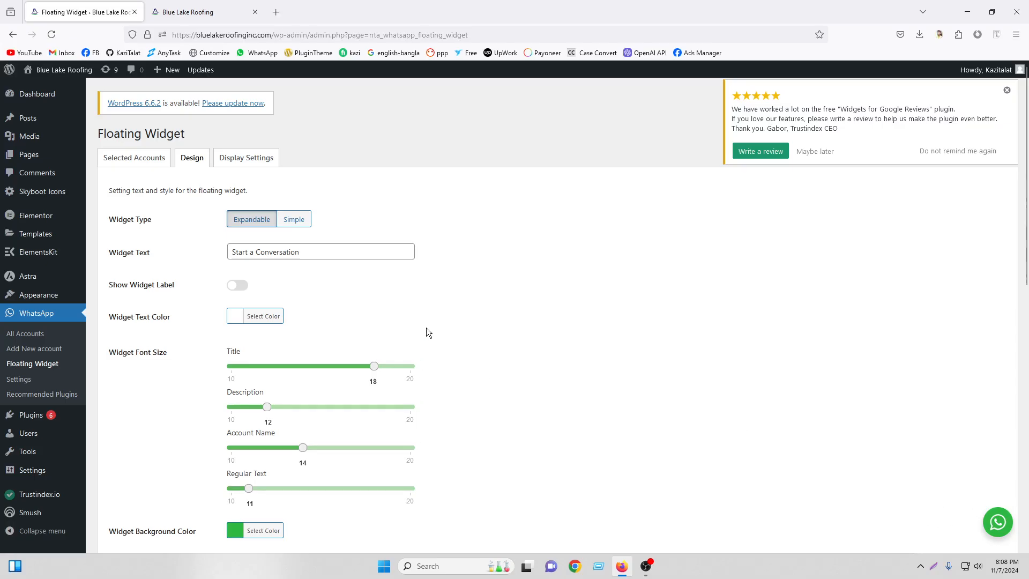
scroll(445, 332, down, 2)
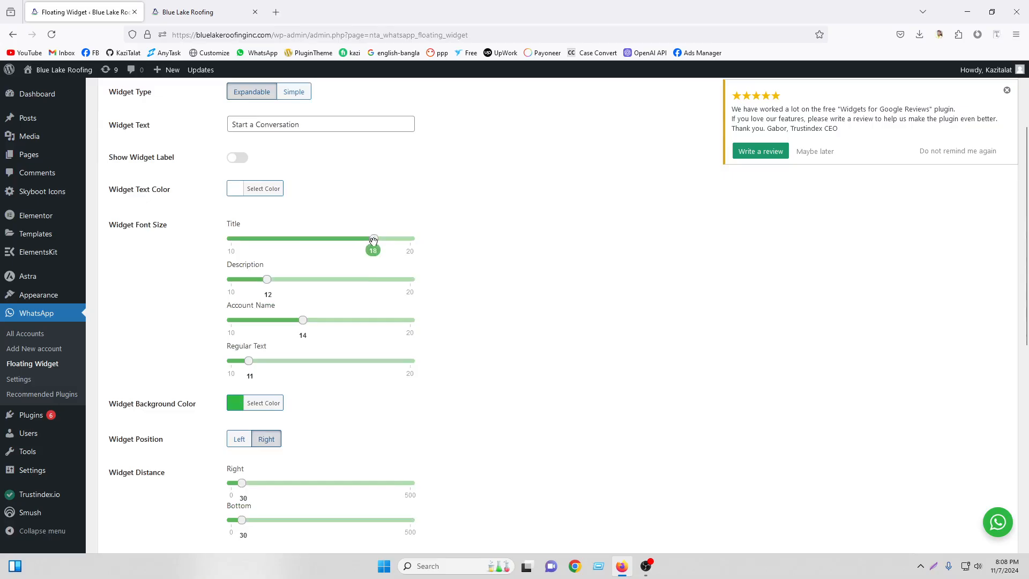
drag(368, 245, 355, 246)
click(990, 523)
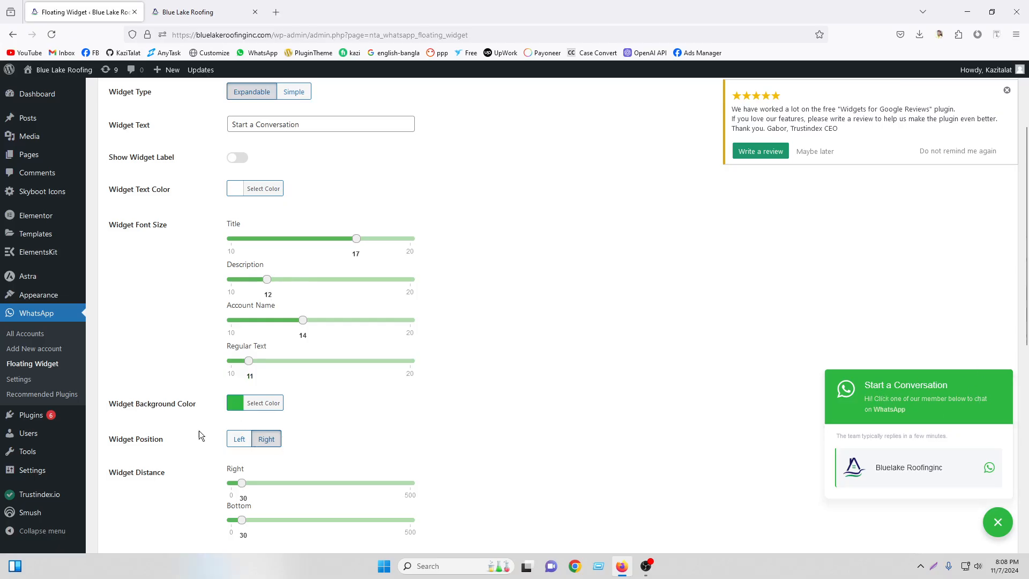
click(239, 440)
Keep the widget on the right side and set its edge distances to 51.
click(267, 441)
click(239, 440)
click(266, 440)
scroll(669, 410, down, 2)
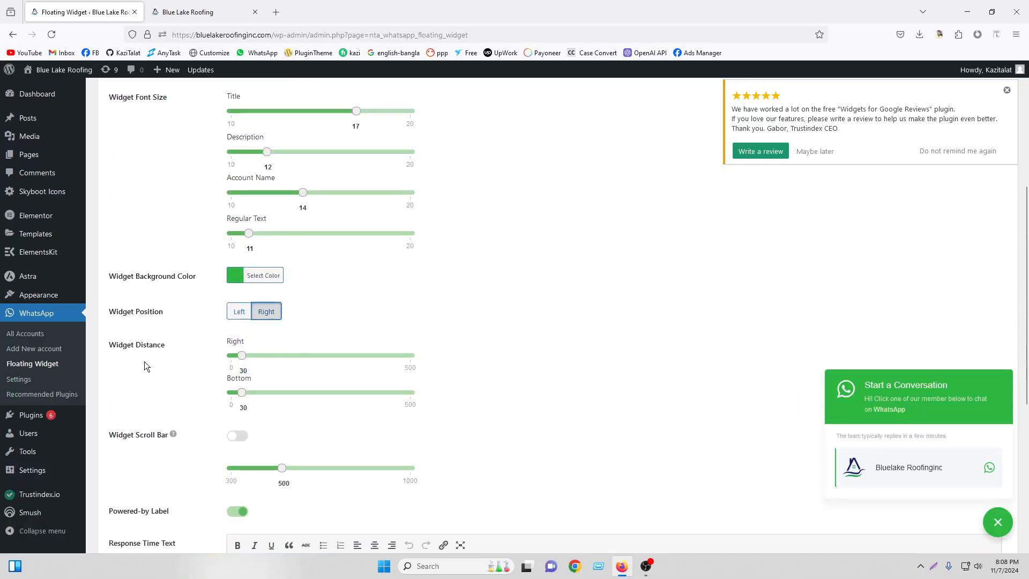
drag(242, 355, 250, 393)
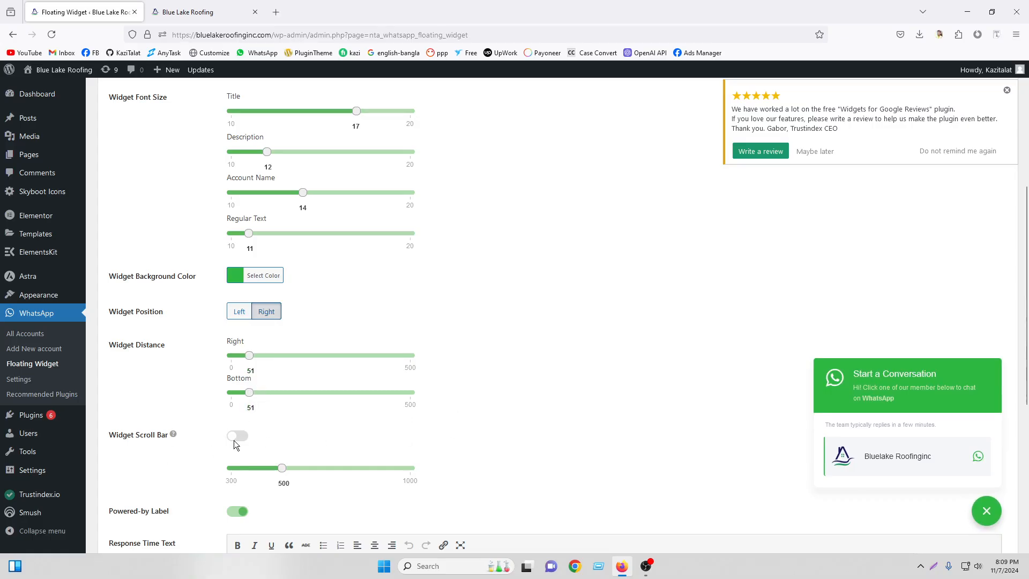
Review the response time and description texts, then save the design settings.
scroll(285, 420, down, 4)
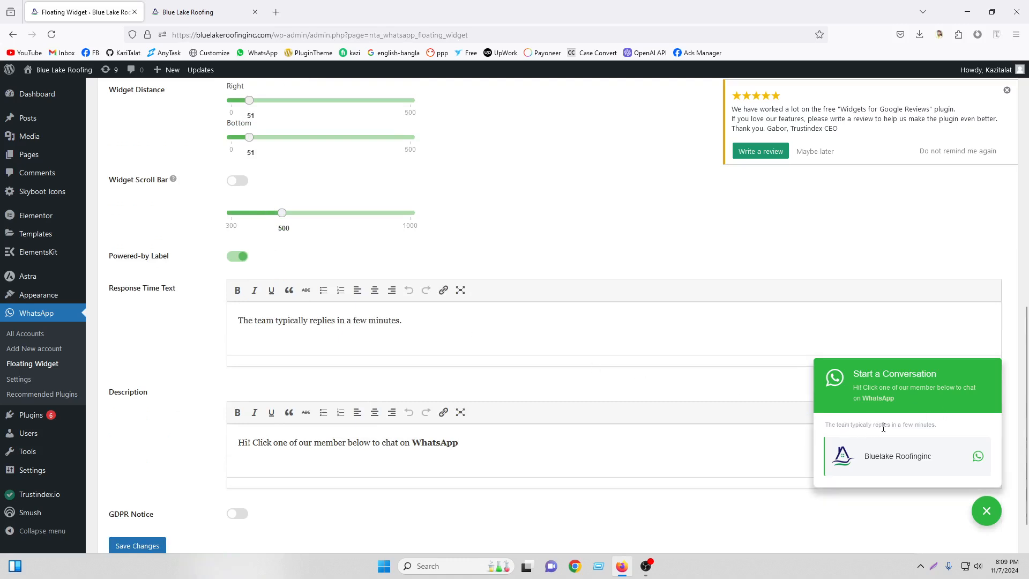
drag(413, 325, 207, 322)
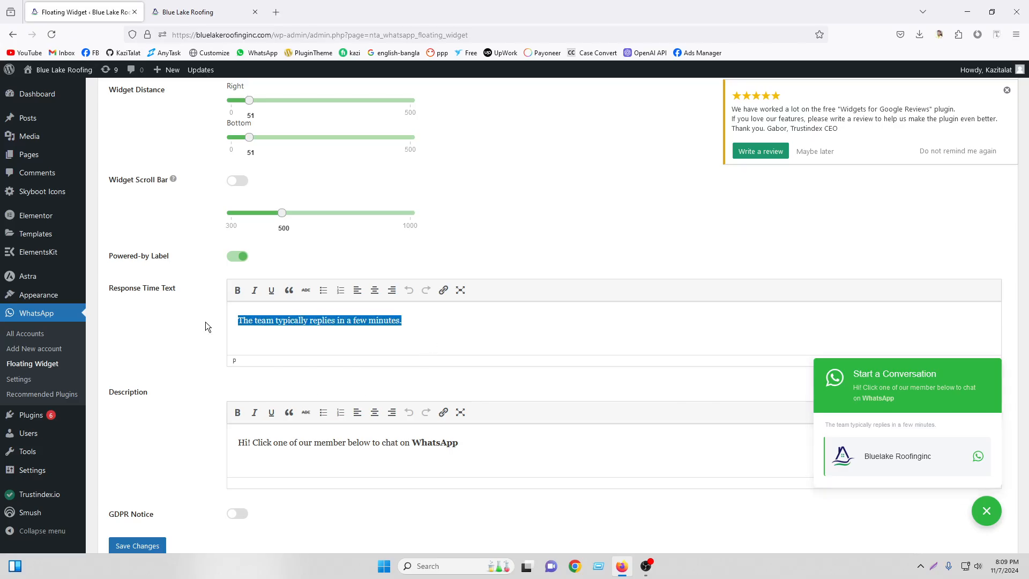
drag(482, 444, 201, 445)
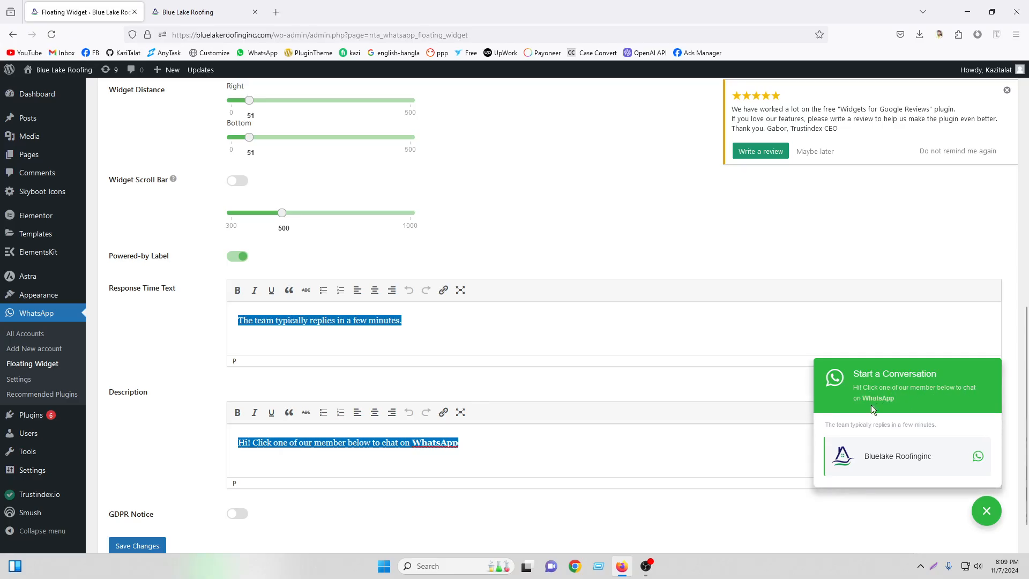
click(498, 444)
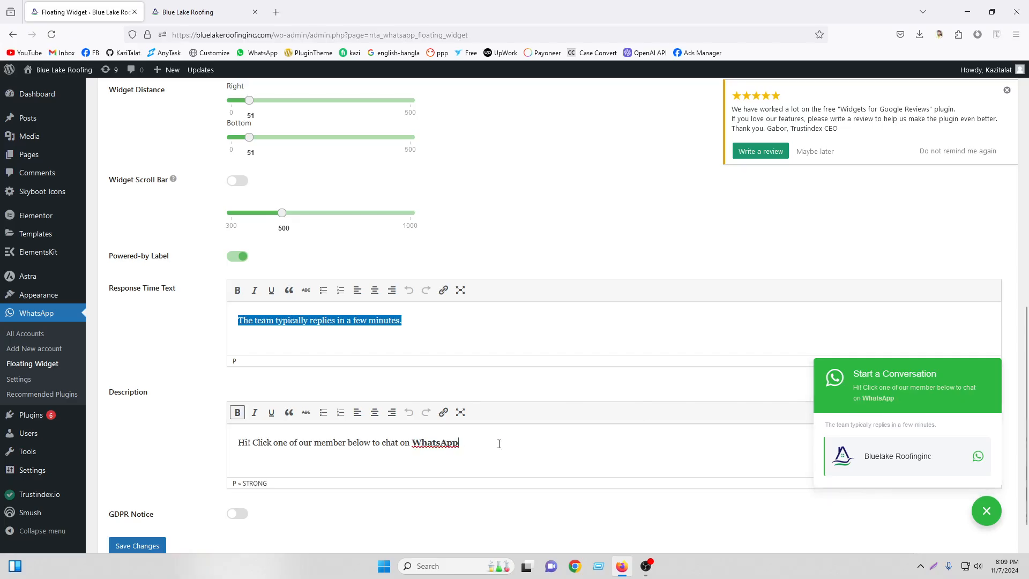
scroll(497, 449, down, 1)
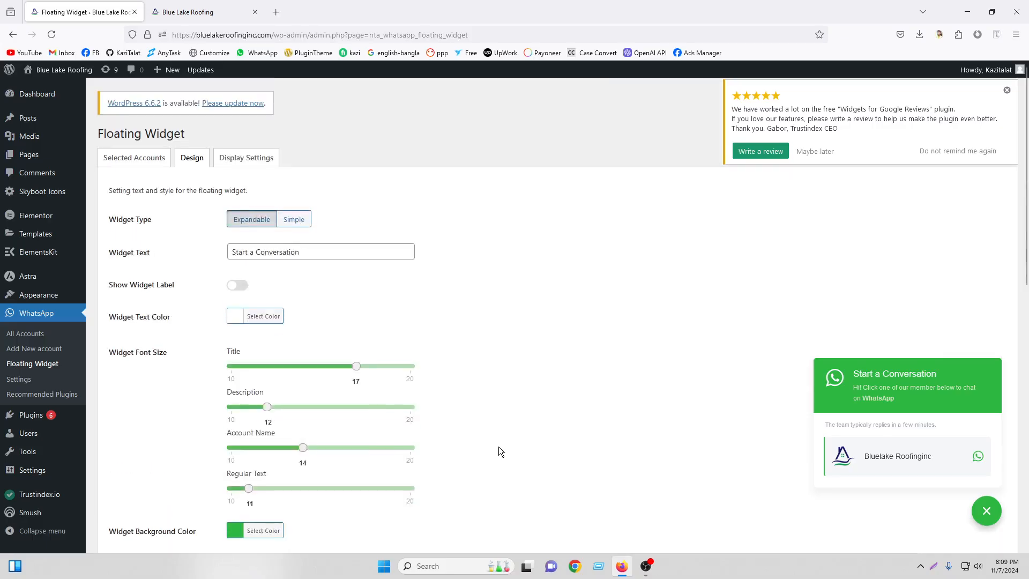
scroll(497, 448, down, 15)
click(139, 499)
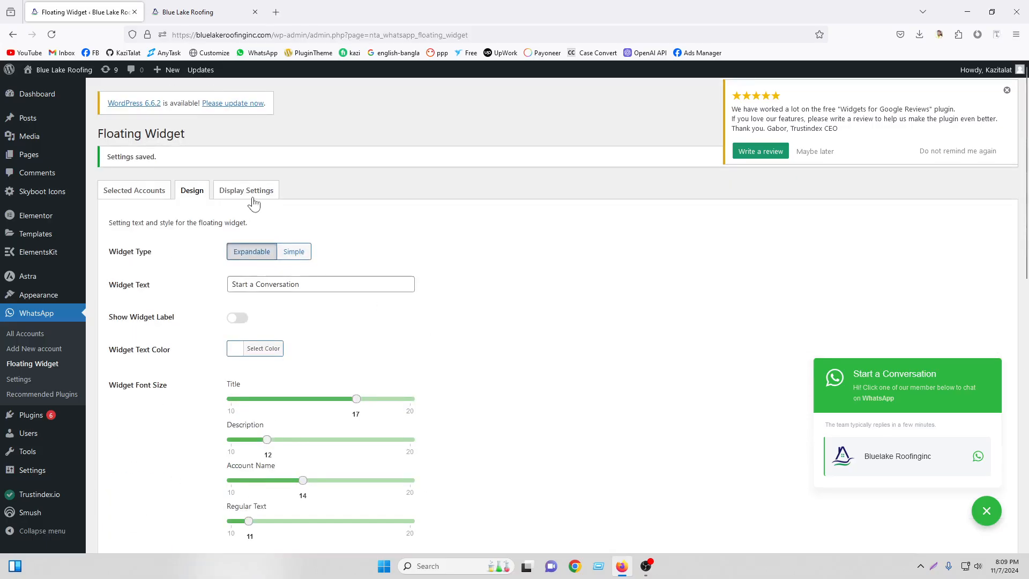
click(251, 200)
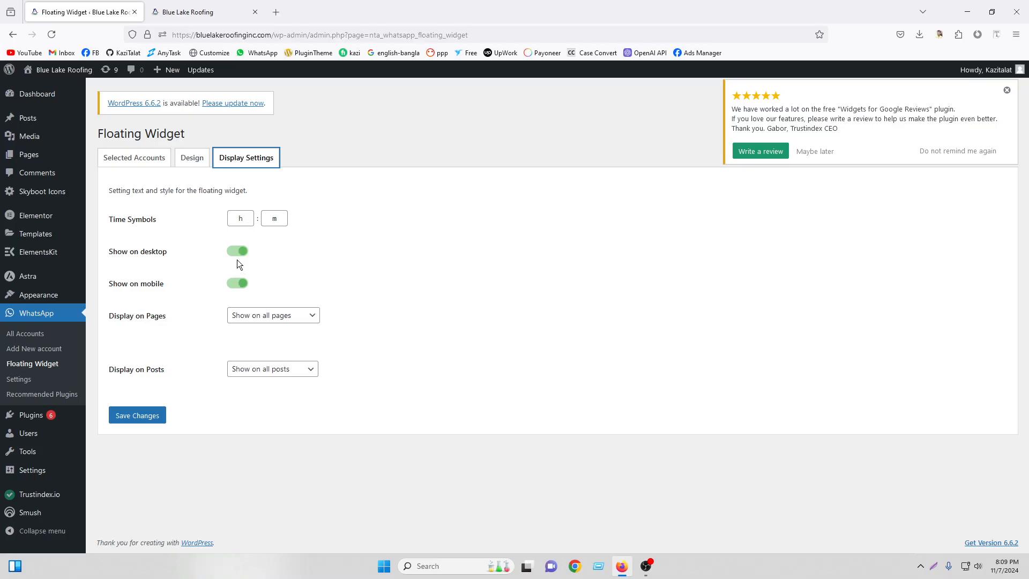
Try limiting the widget to the Home, About Us, Services and Our Work pages.
click(268, 319)
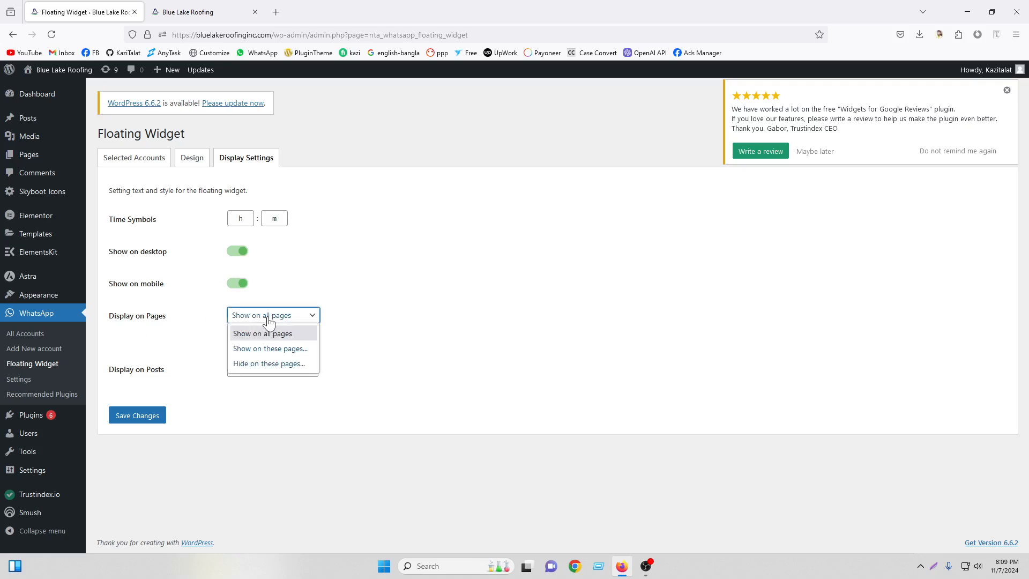
click(268, 321)
click(268, 322)
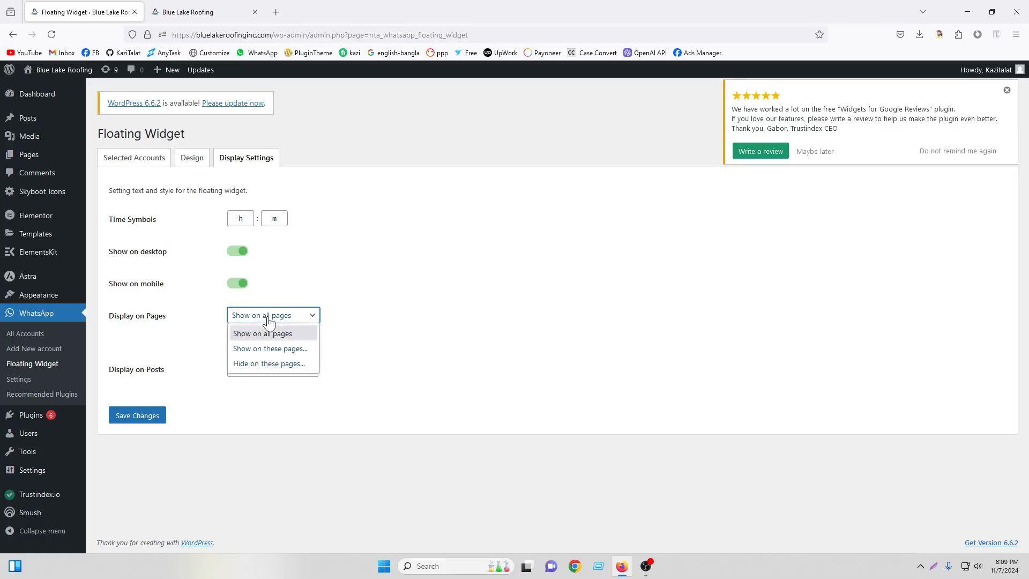
click(278, 365)
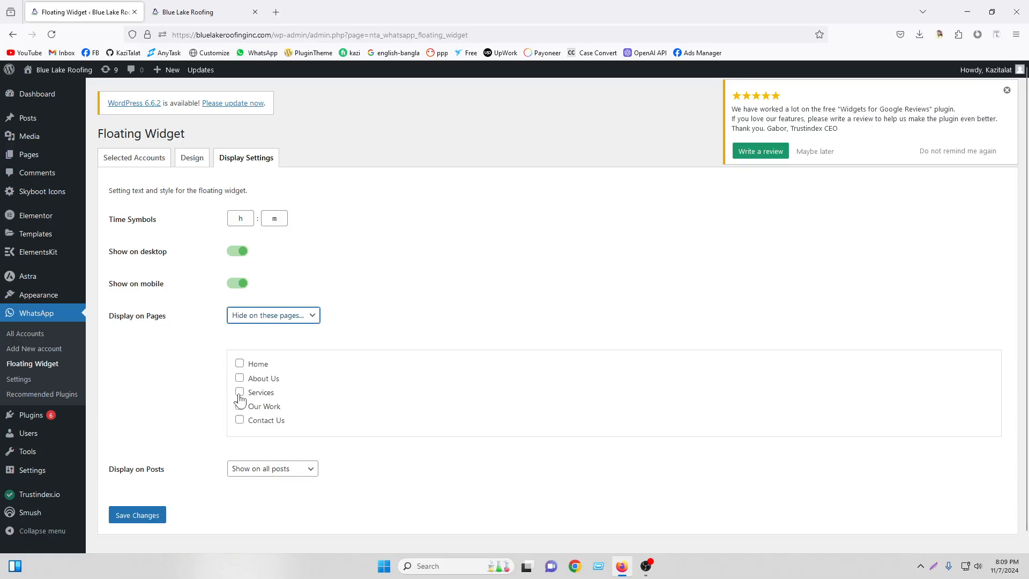
click(275, 320)
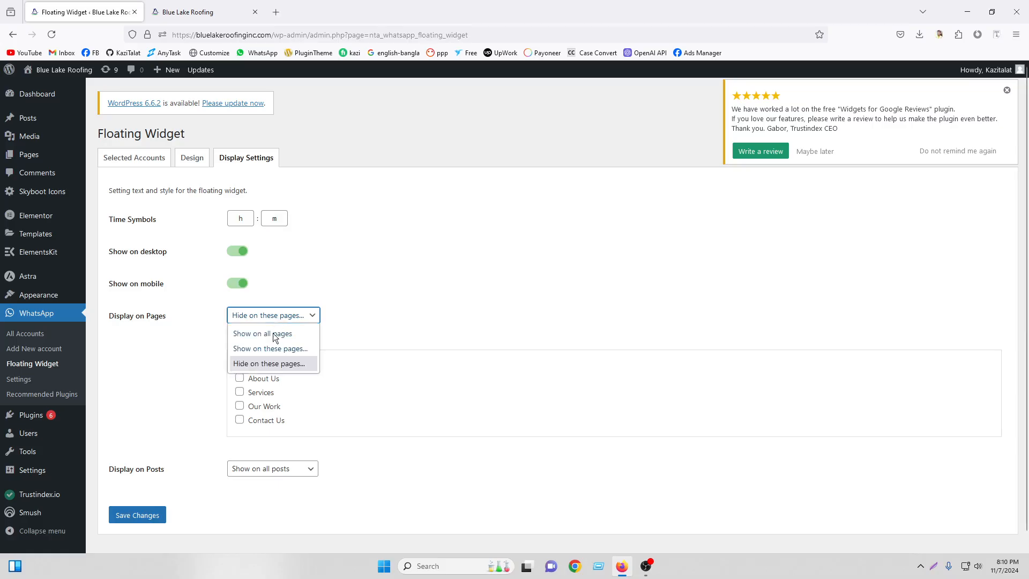
click(271, 350)
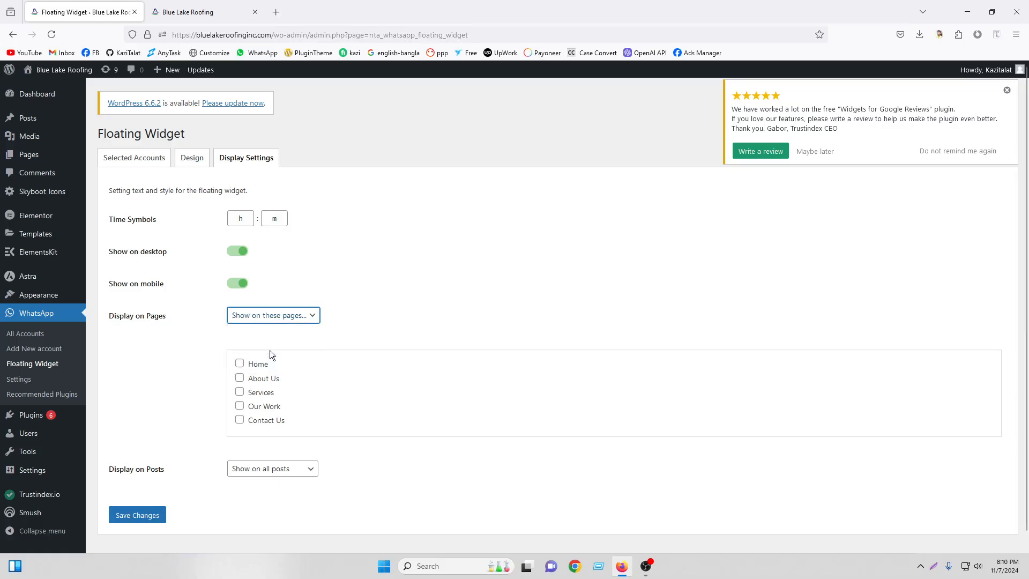
click(240, 365)
click(240, 378)
click(240, 392)
click(239, 406)
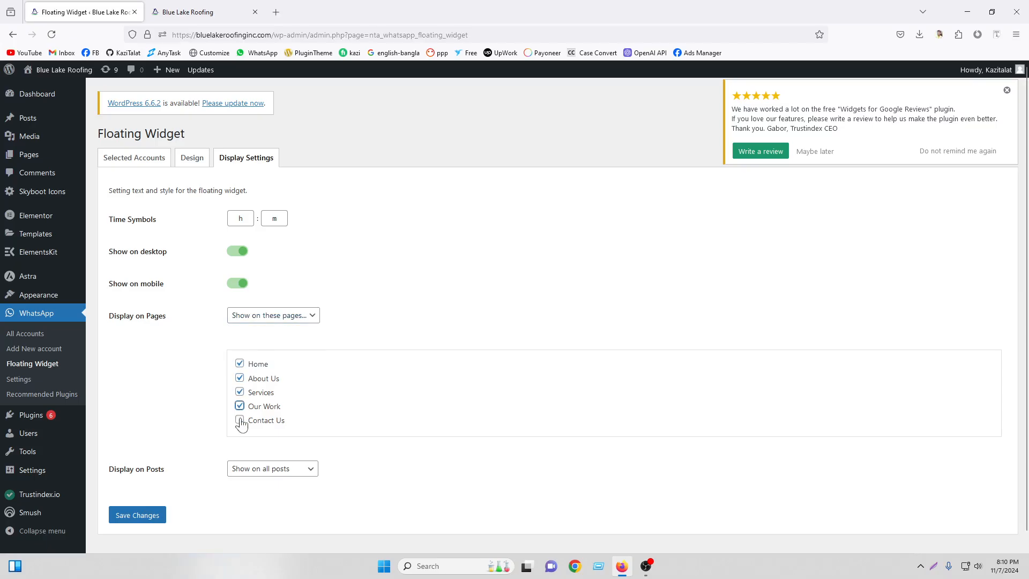
Show the widget on all pages and all posts, and save the display settings.
click(276, 322)
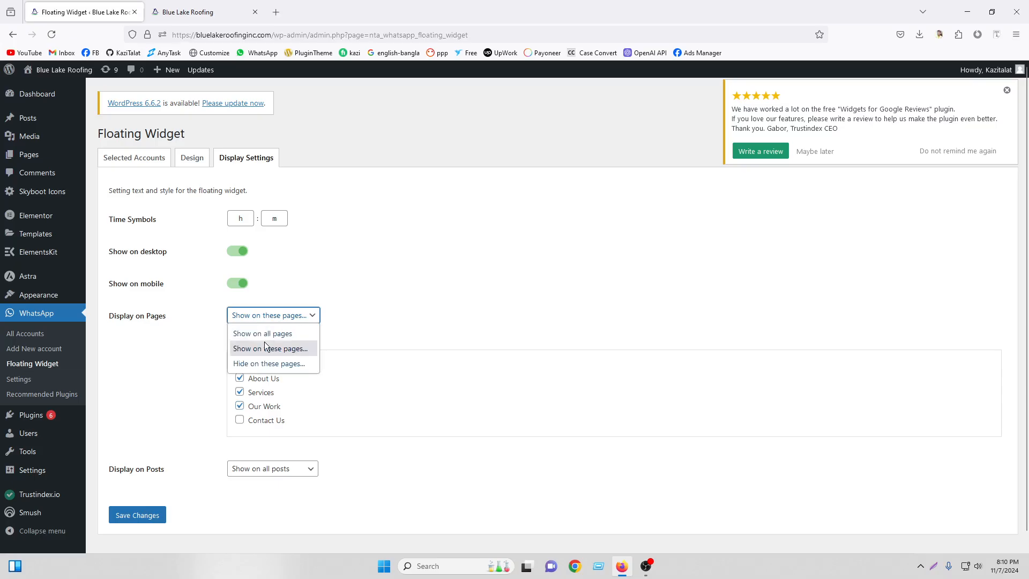
click(262, 338)
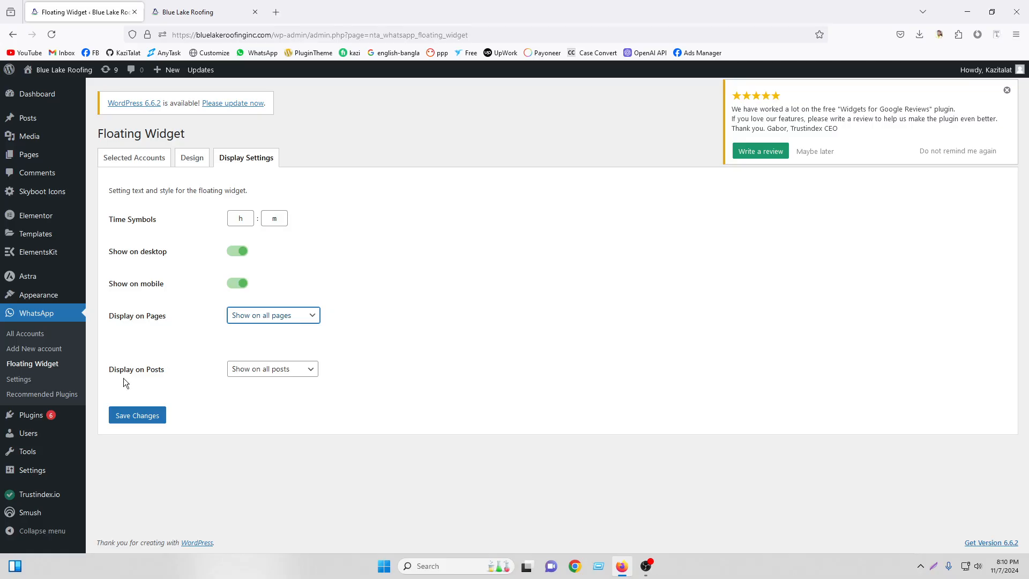
click(259, 373)
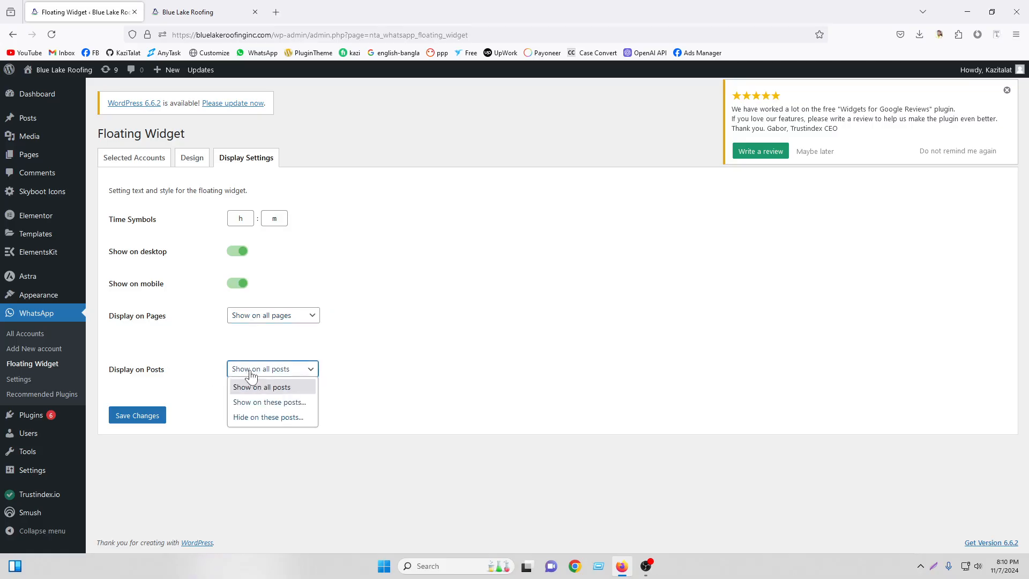
click(252, 374)
click(147, 418)
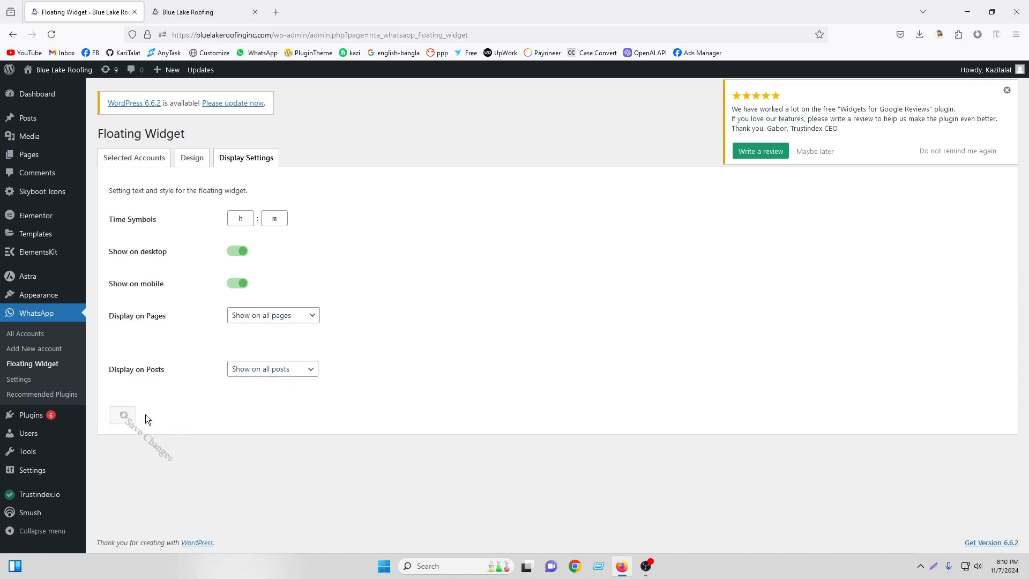
Reload the live homepage and start a Bluelake Roofinginc chat from the WhatsApp widget.
click(164, 9)
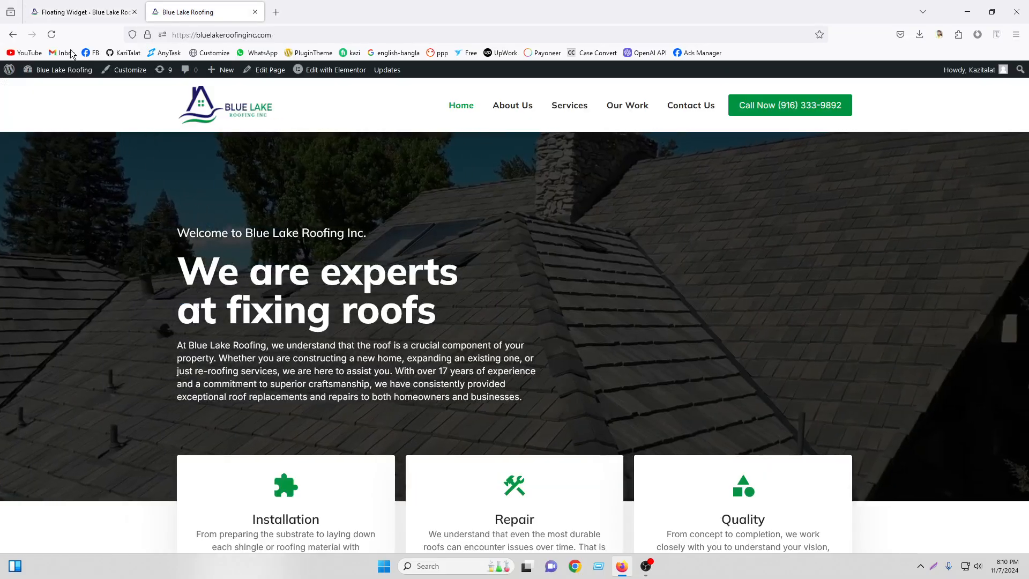
click(52, 35)
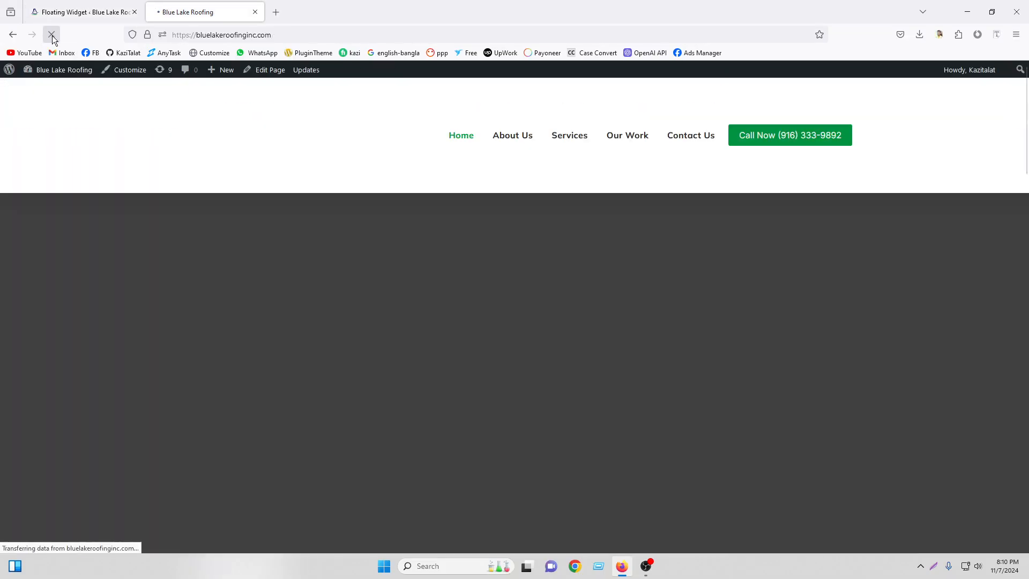
scroll(869, 389, down, 15)
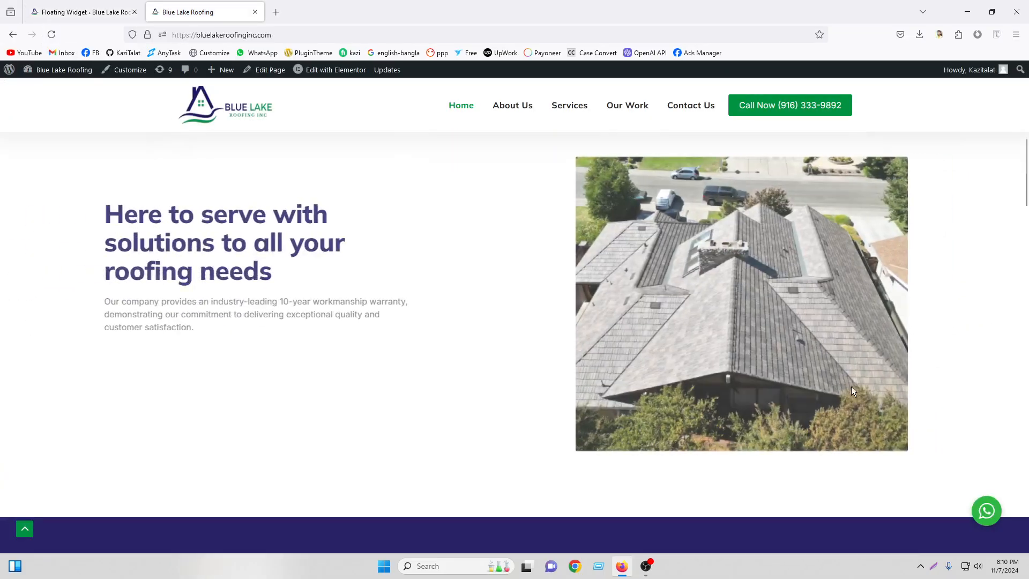
scroll(877, 432, down, 5)
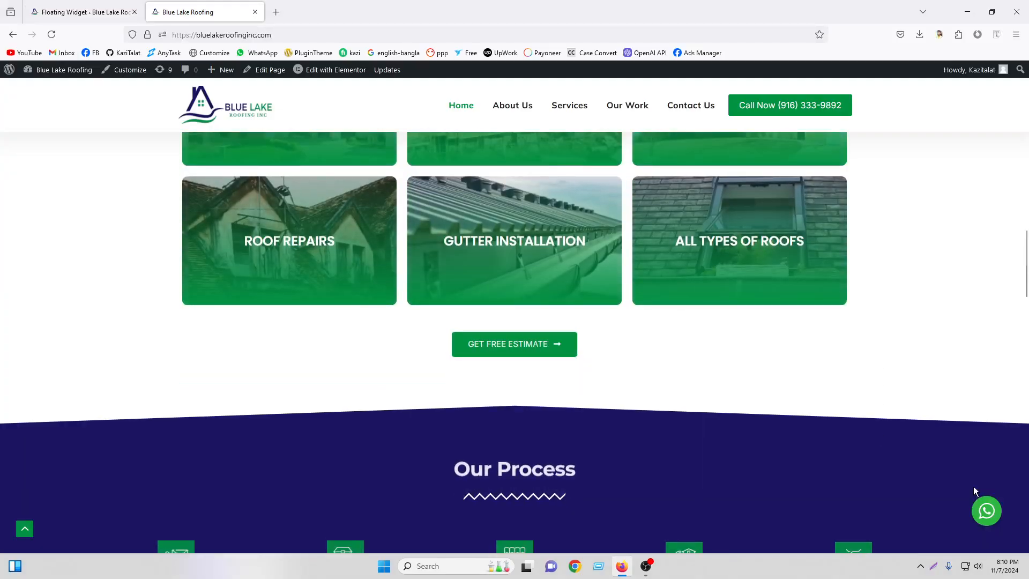
click(987, 512)
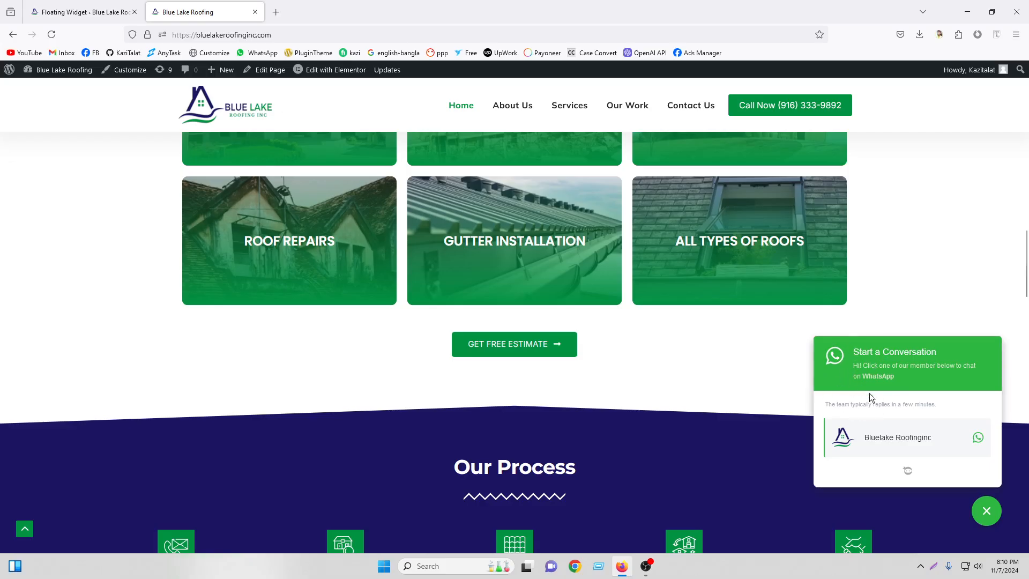
click(901, 438)
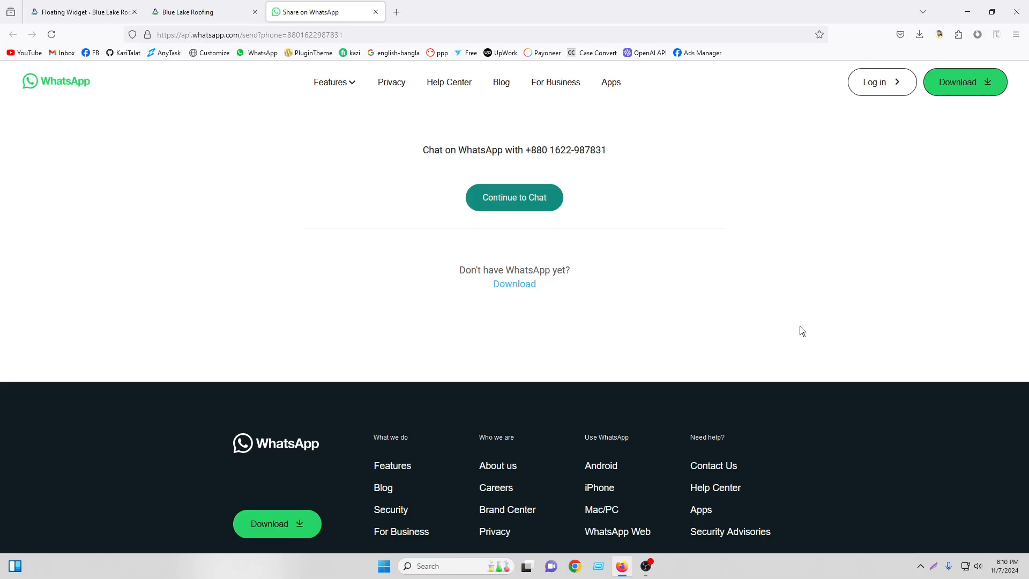
Continue through to a WhatsApp Web chat with the account's number, then return to the site.
click(493, 206)
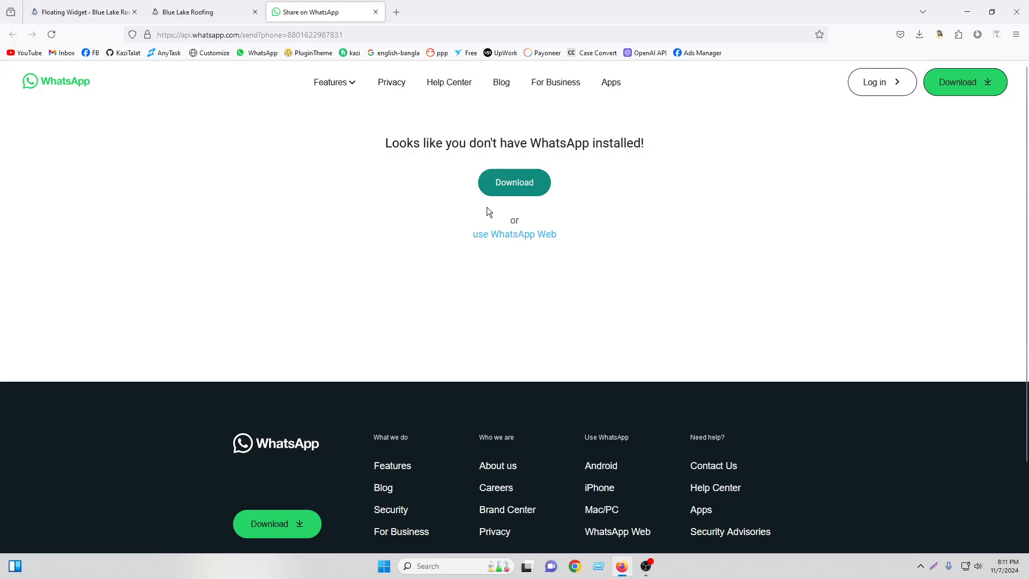
scroll(487, 208, down, 2)
scroll(487, 208, up, 2)
click(501, 239)
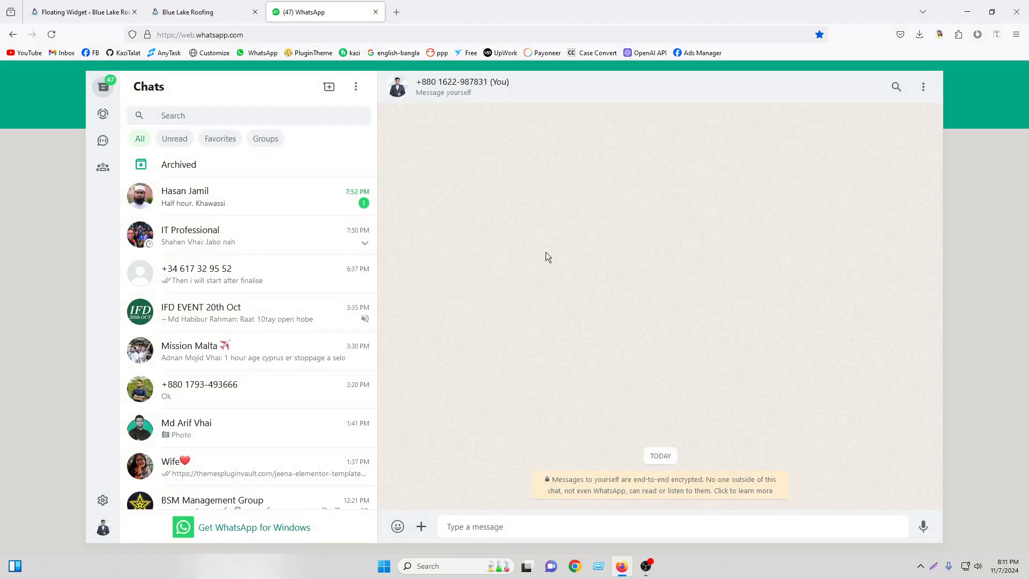
text(o)
key(BackSpace)
click(238, 5)
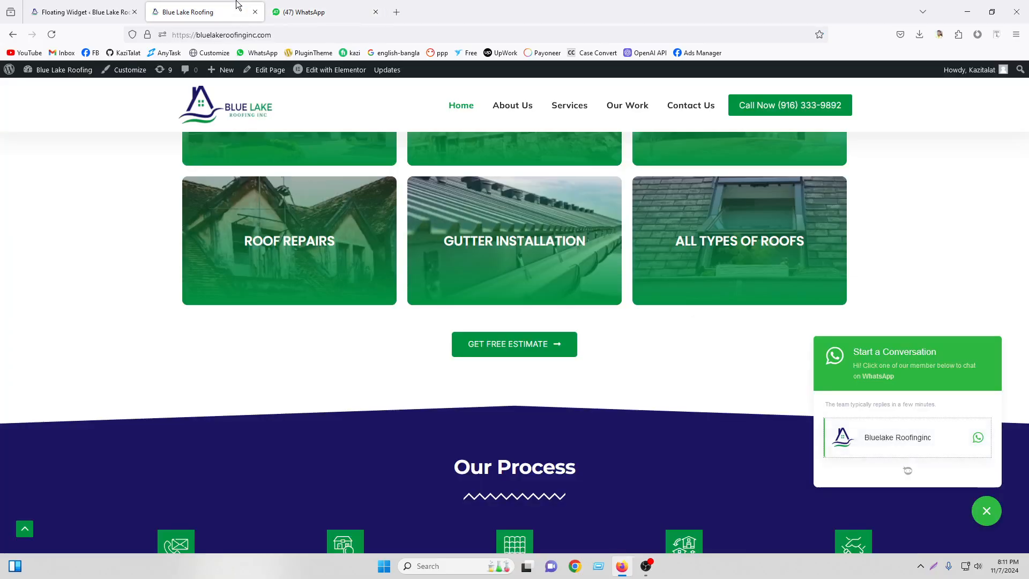
Confirm the live widget lists only one account, then begin a new WhatsApp account.
scroll(321, 205, up, 5)
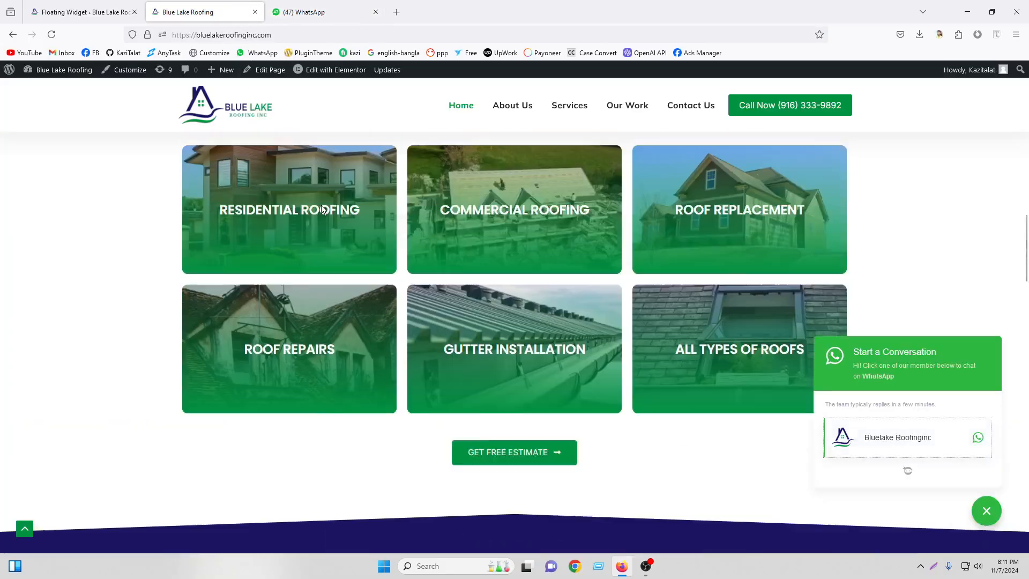
scroll(343, 221, up, 5)
scroll(344, 223, up, 5)
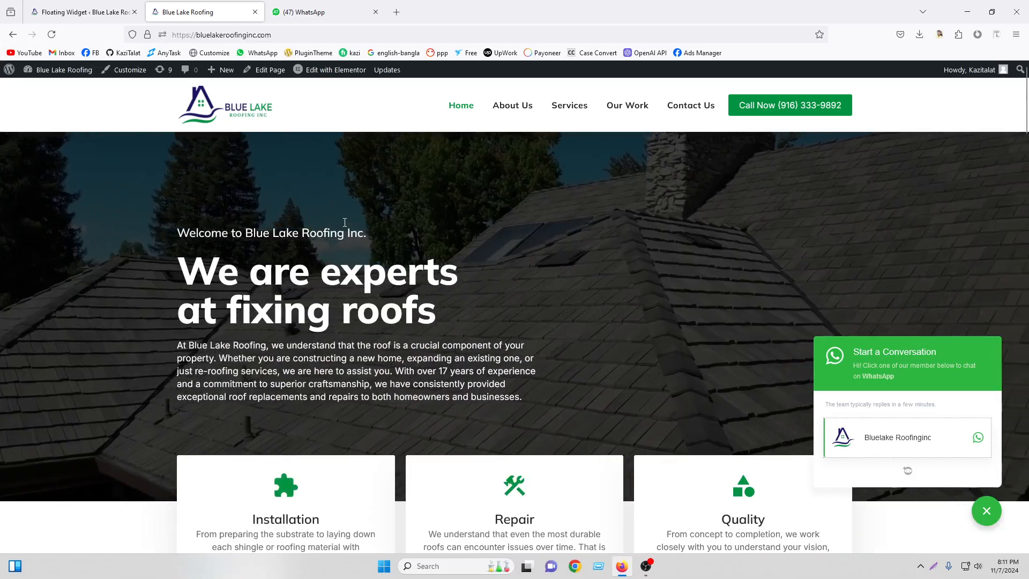
click(50, 4)
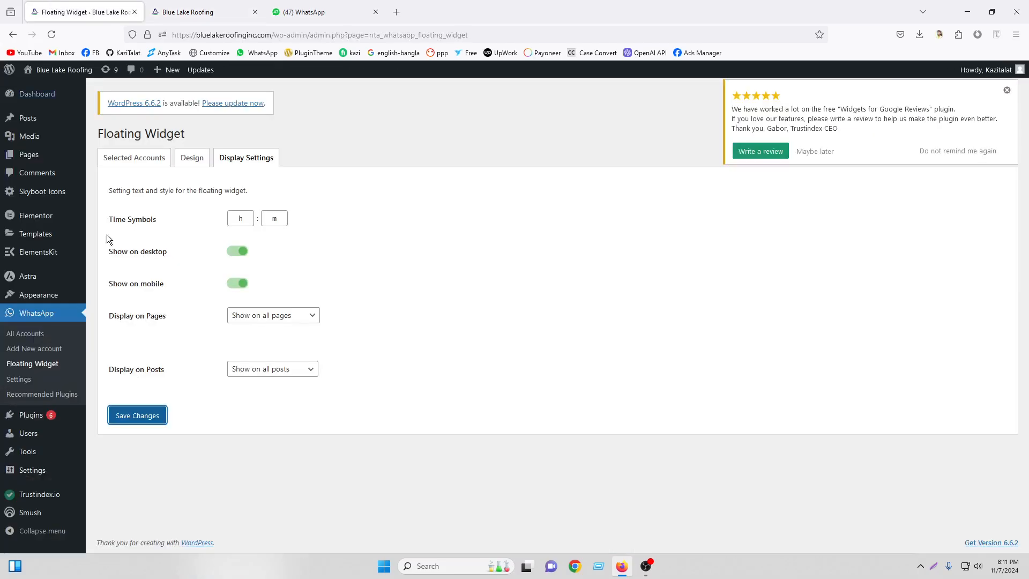
click(41, 355)
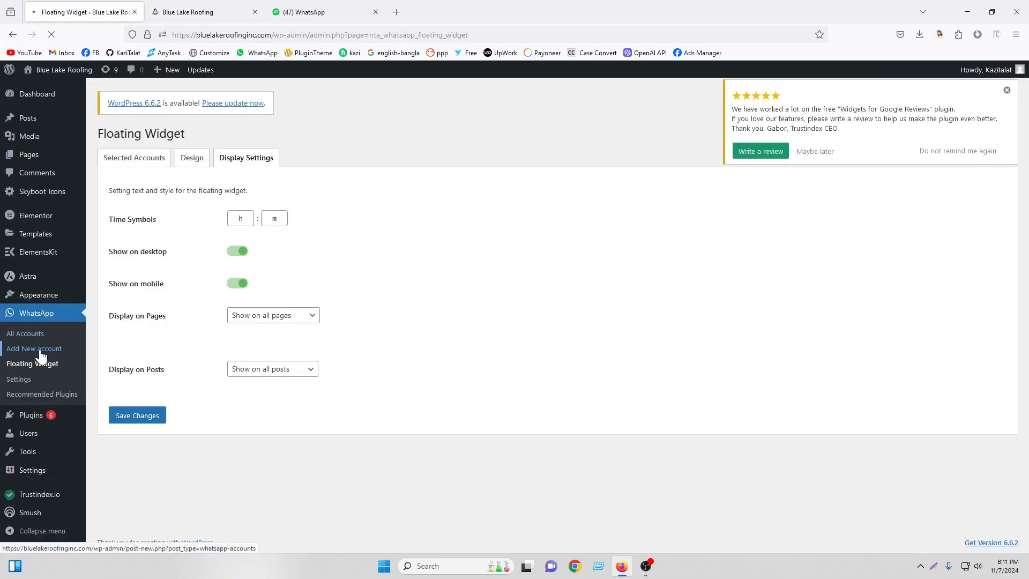
Name the new account 'Bluelakeroofinginc Support' and enter its WhatsApp phone number.
click(166, 155)
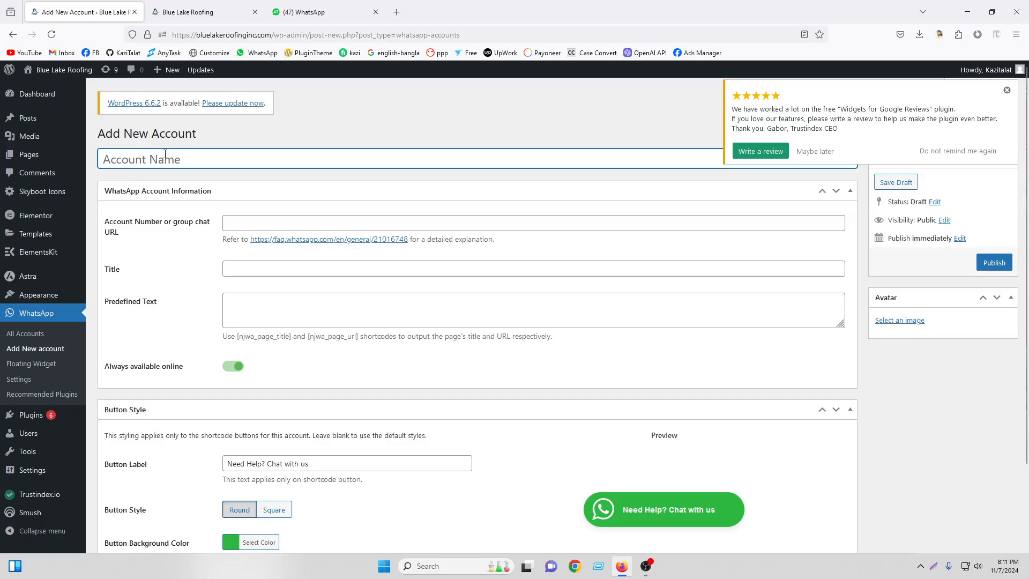
text(Ka)
key(BackSpace)
key(BackSpace)
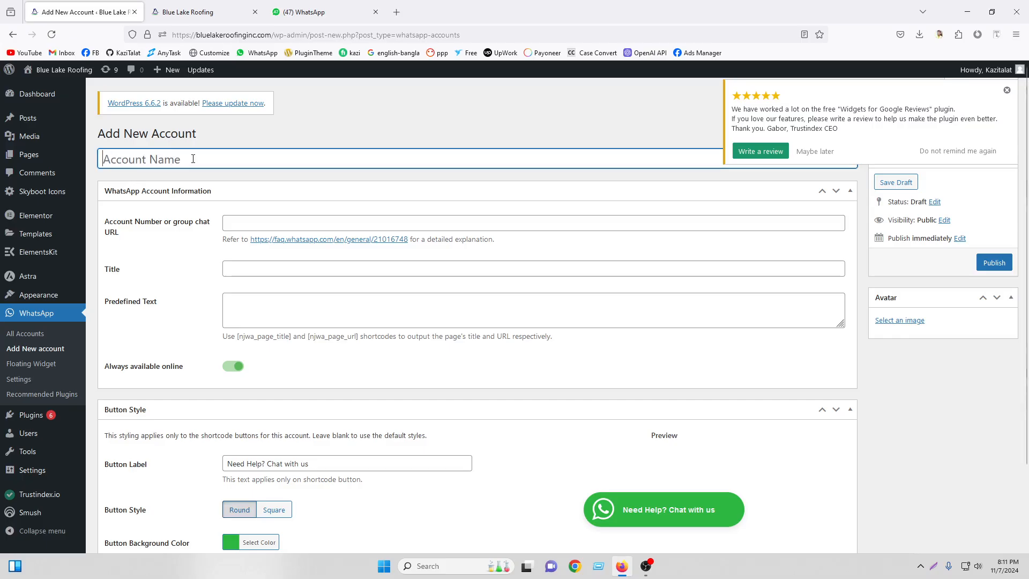
drag(256, 35, 196, 35)
right_click(209, 39)
click(227, 100)
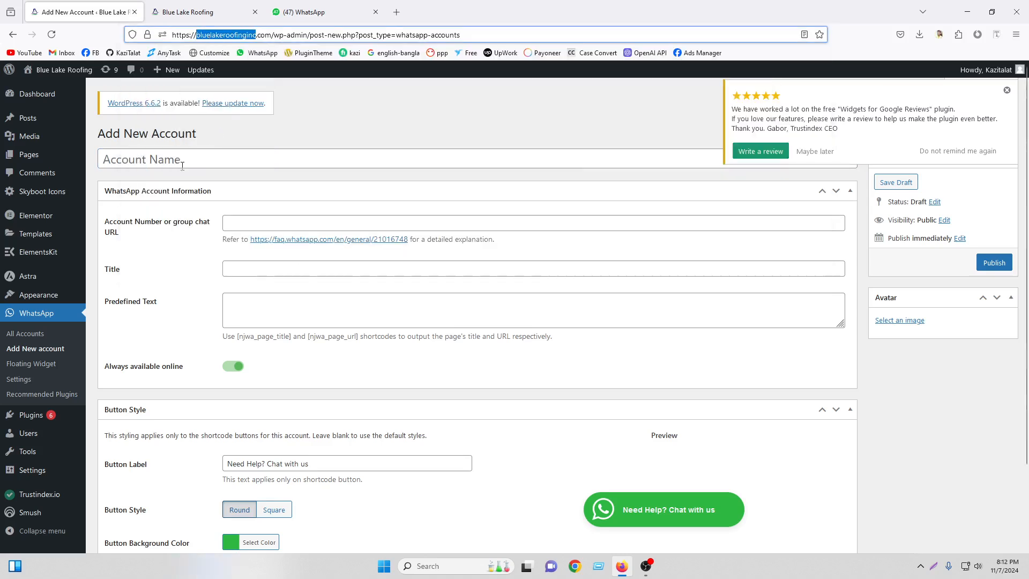
right_click(210, 162)
click(236, 249)
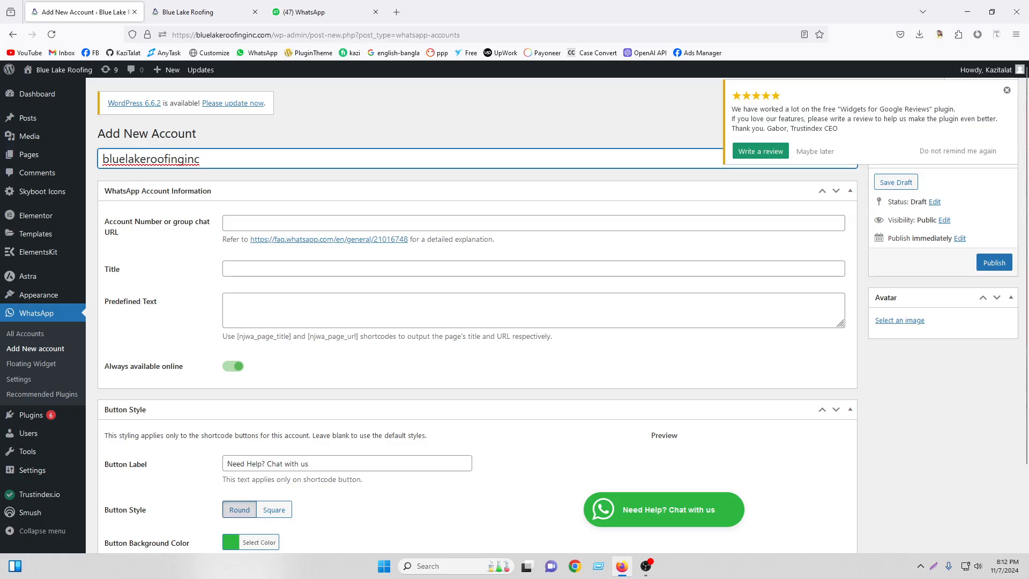
text(Support)
drag(109, 158, 91, 146)
text(B)
click(245, 222)
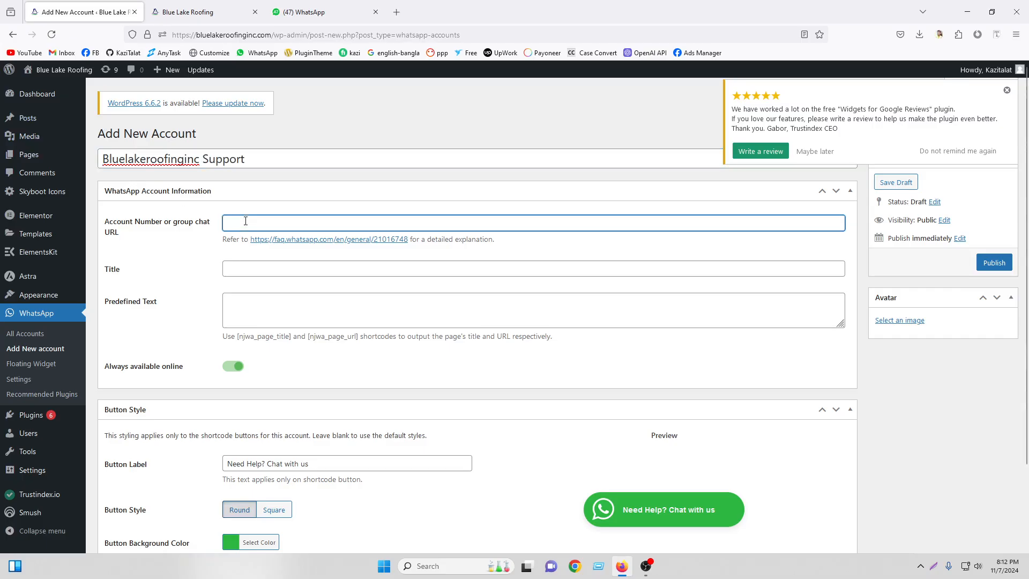
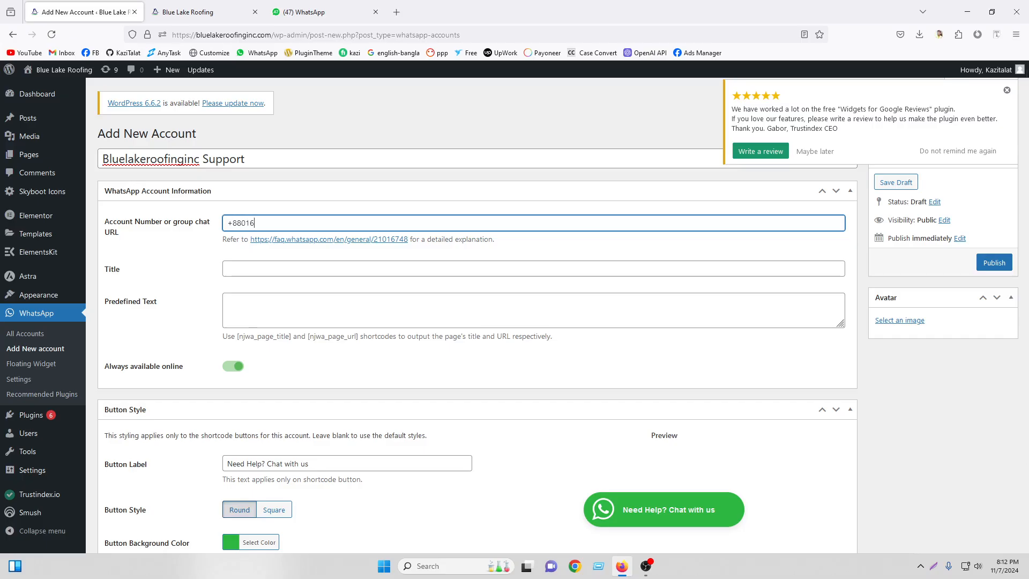
click(295, 207)
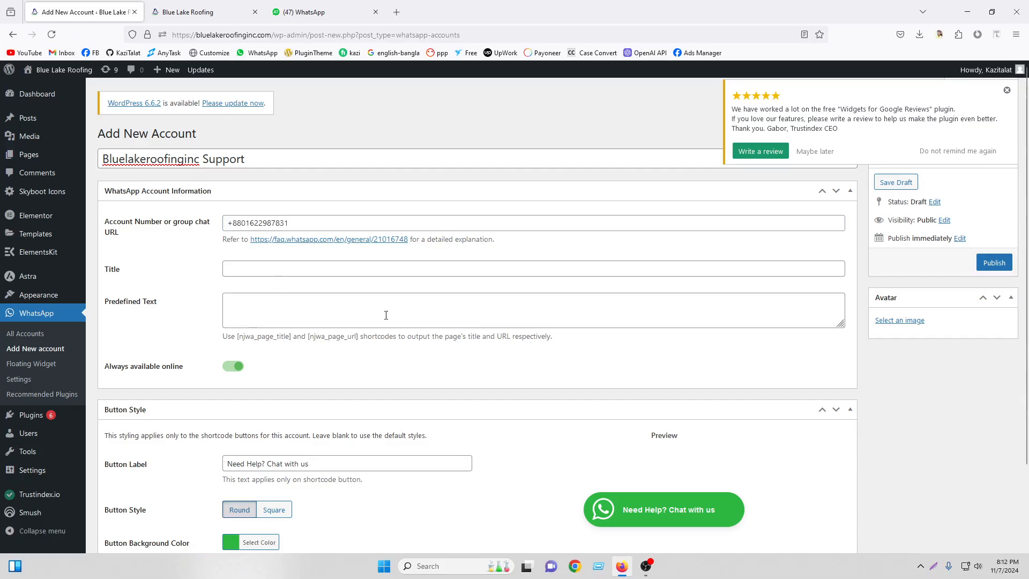
Set the Owens Corning logo as the account avatar and publish it.
scroll(386, 316, down, 2)
scroll(722, 387, up, 2)
click(896, 322)
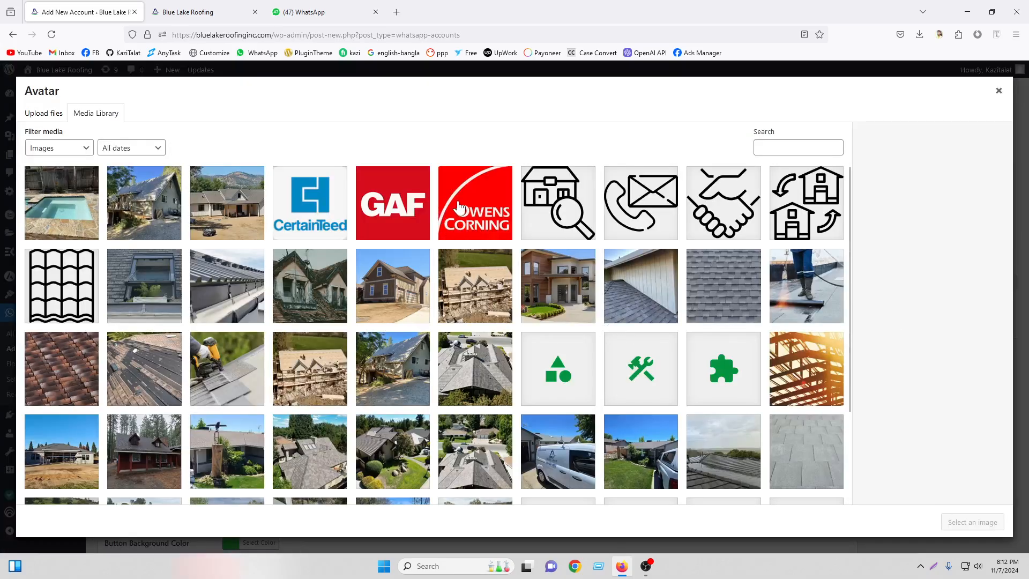
click(456, 209)
click(972, 522)
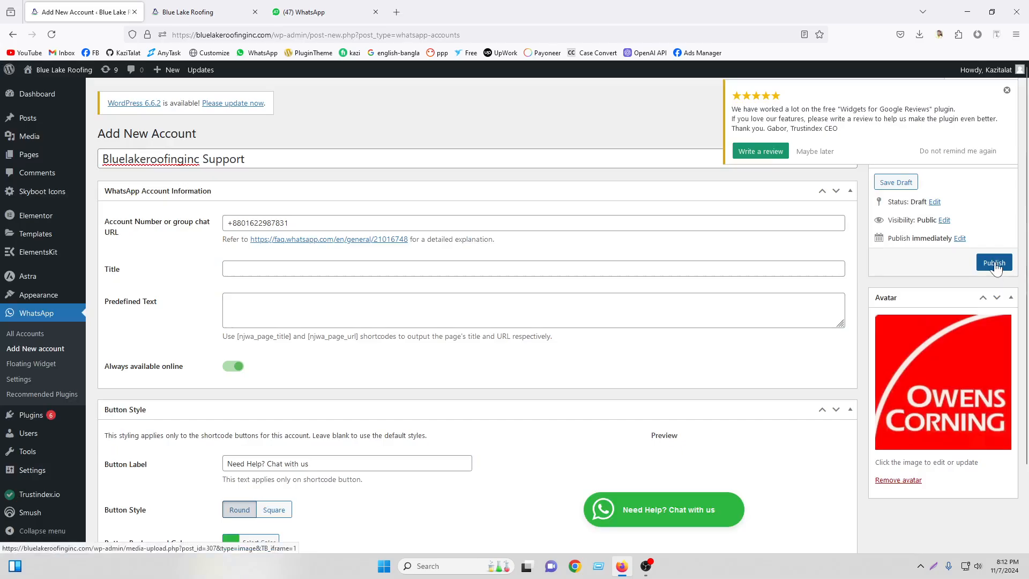
click(1008, 92)
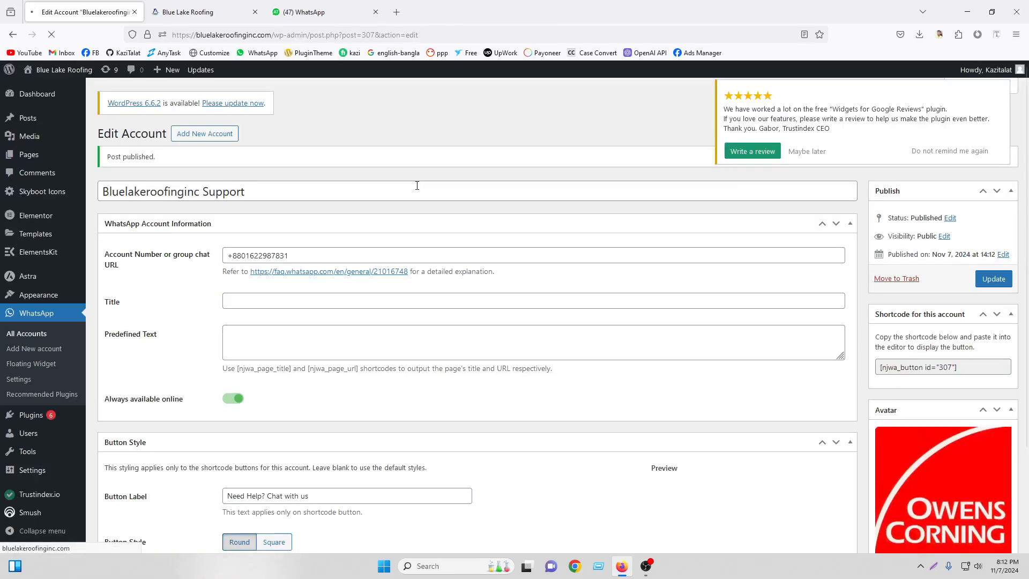
Add Bluelakeroofinginc Support to the floating widget's selected accounts and save changes.
click(45, 366)
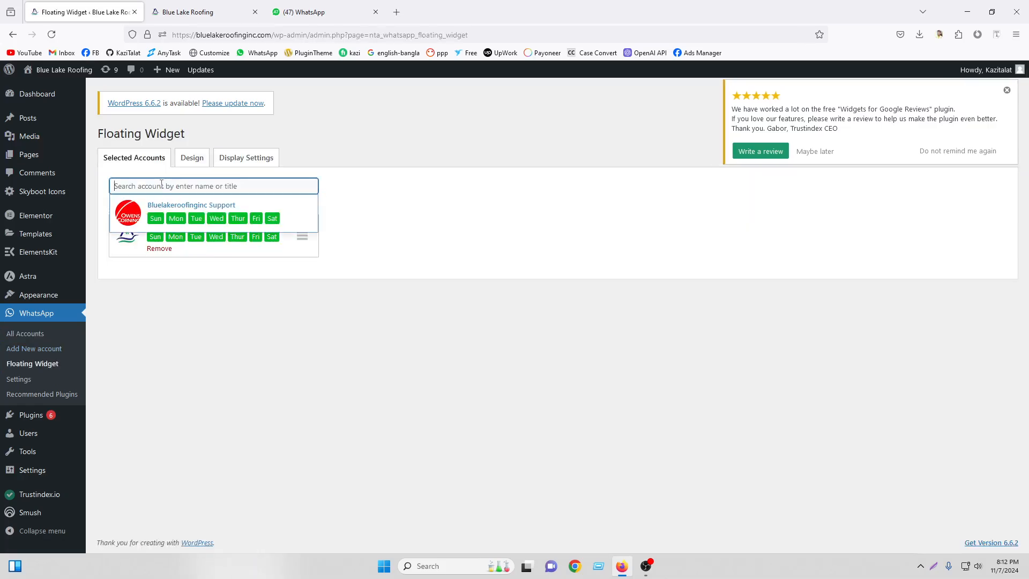
click(156, 205)
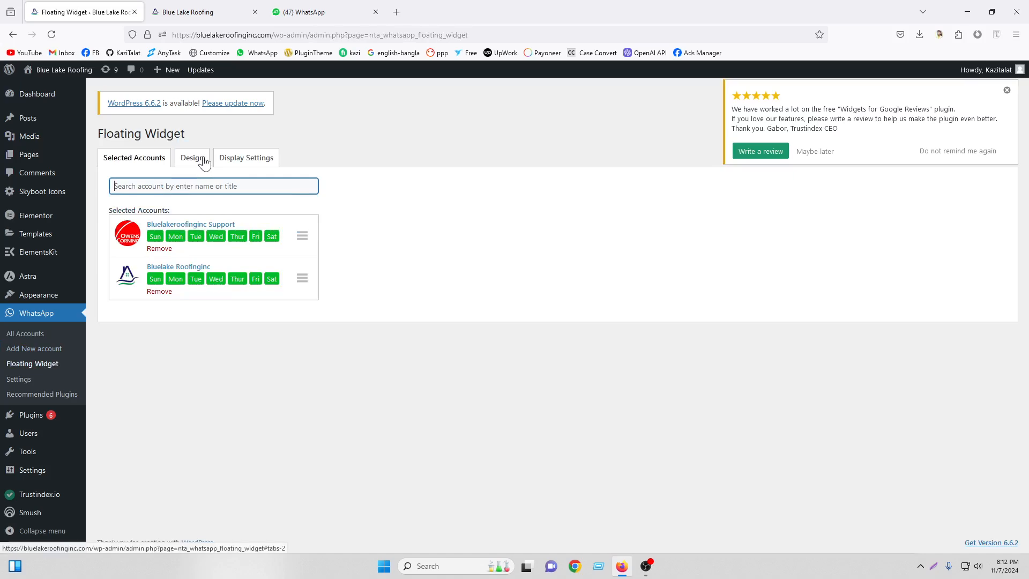
click(192, 157)
scroll(314, 371, down, 10)
scroll(314, 375, up, 1)
scroll(284, 386, down, 1)
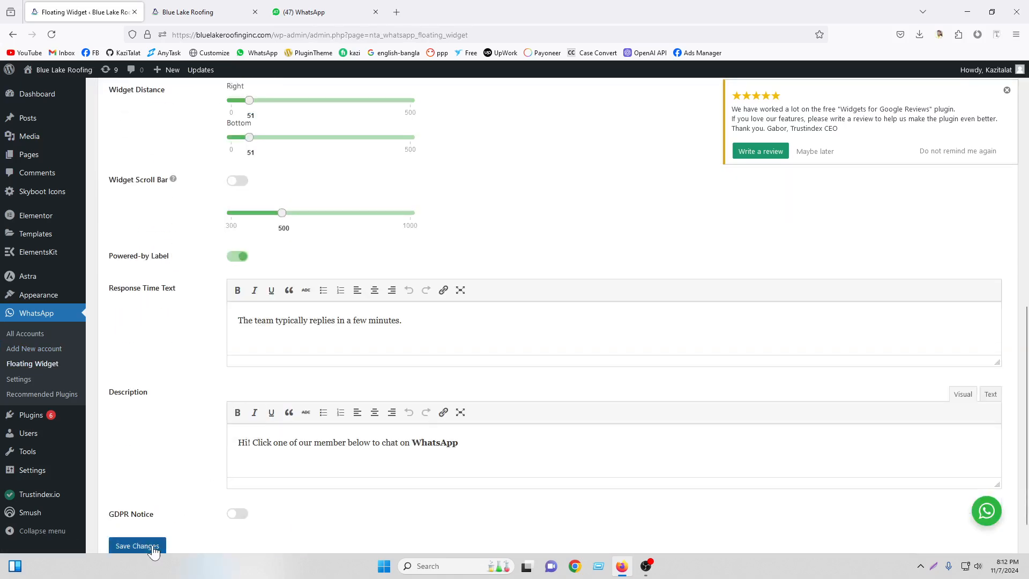
click(150, 545)
click(187, 12)
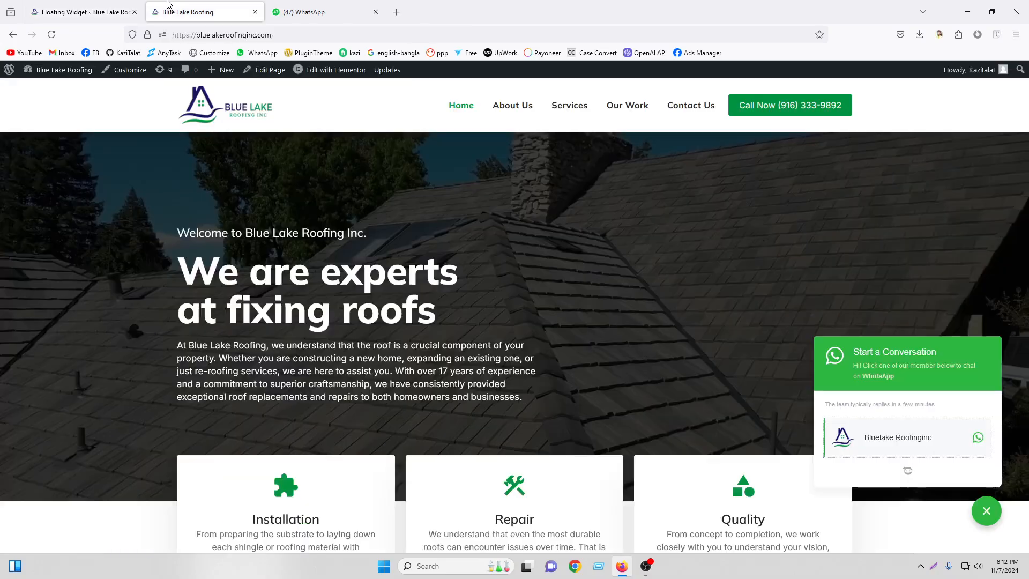
Reload the site, verify both accounts appear in the chat widget, then close the popup.
click(52, 34)
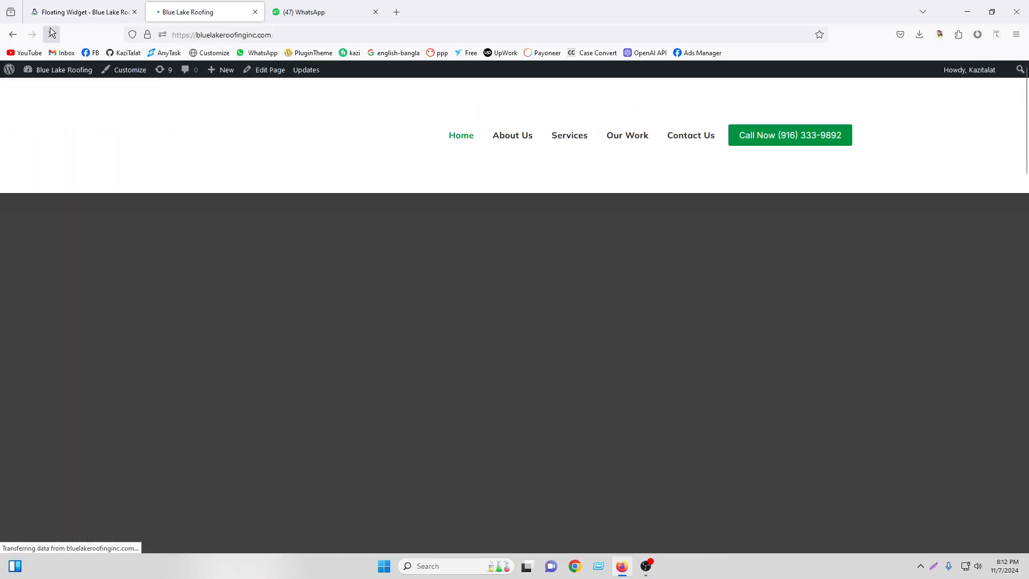
click(983, 510)
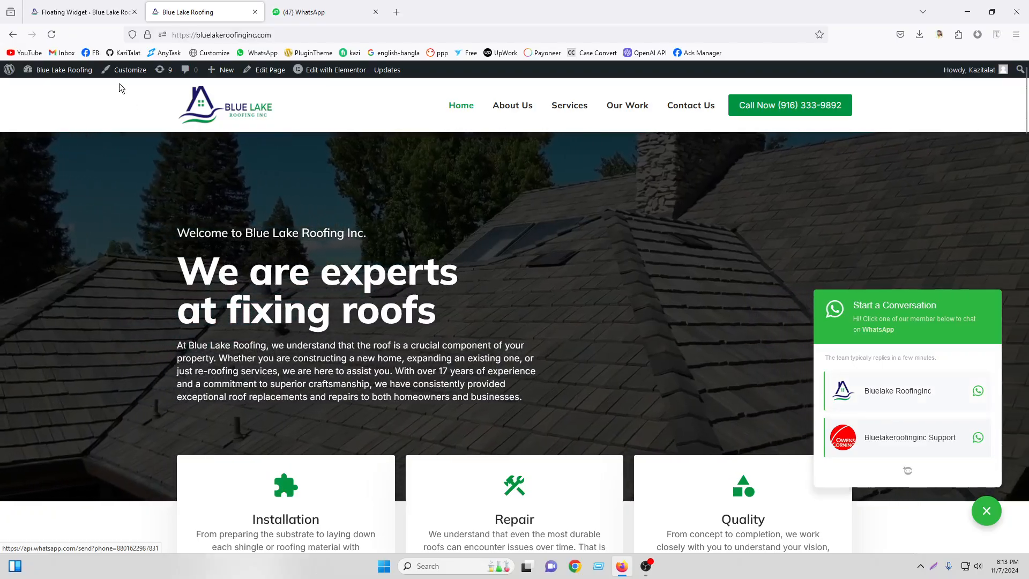
click(89, 4)
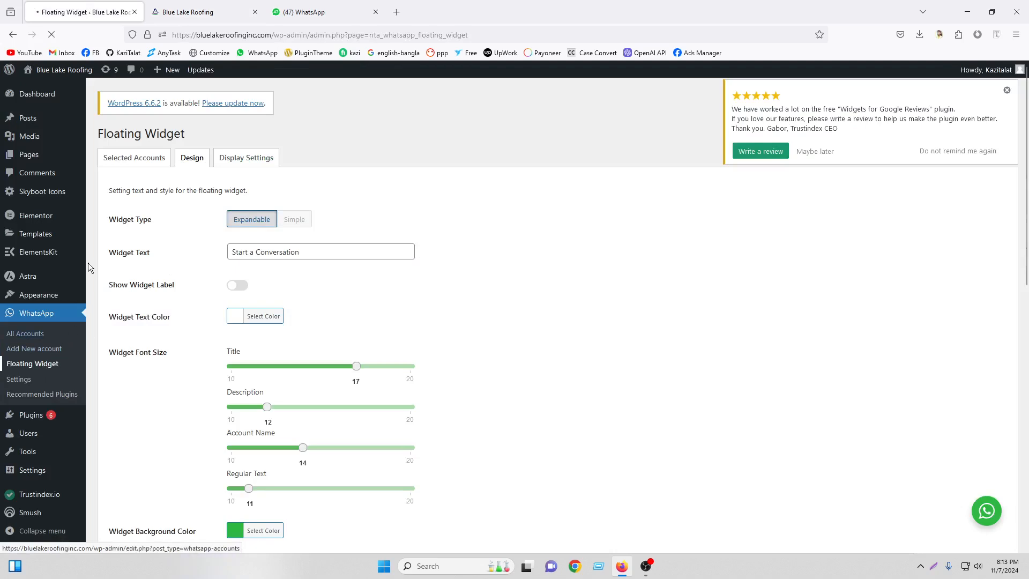
click(127, 164)
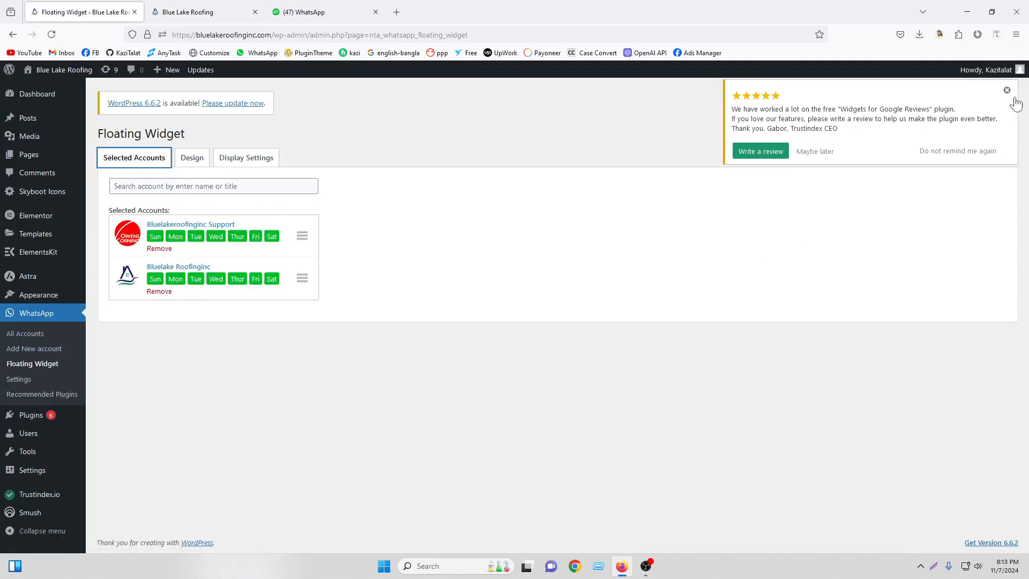
click(187, 6)
click(995, 516)
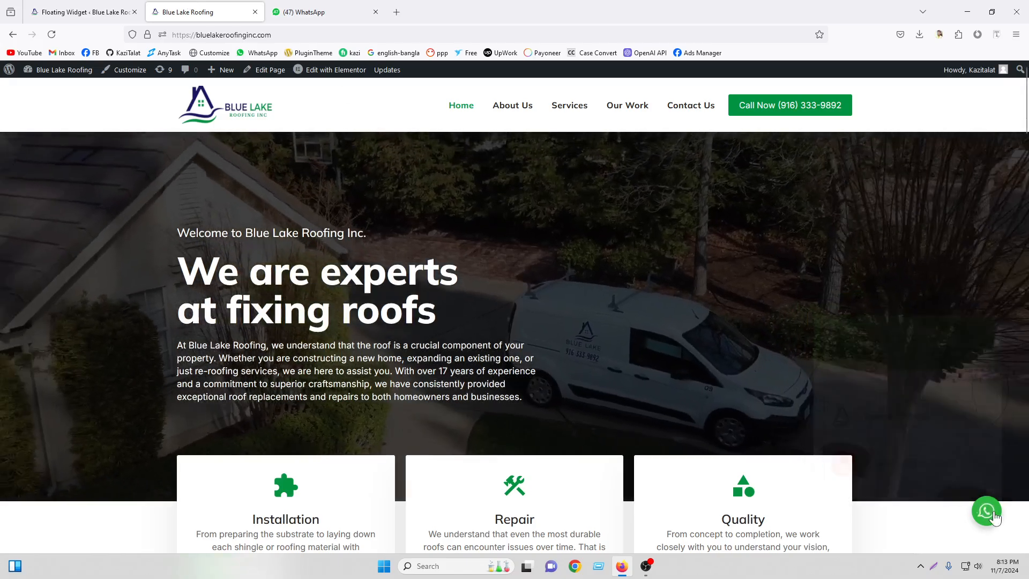